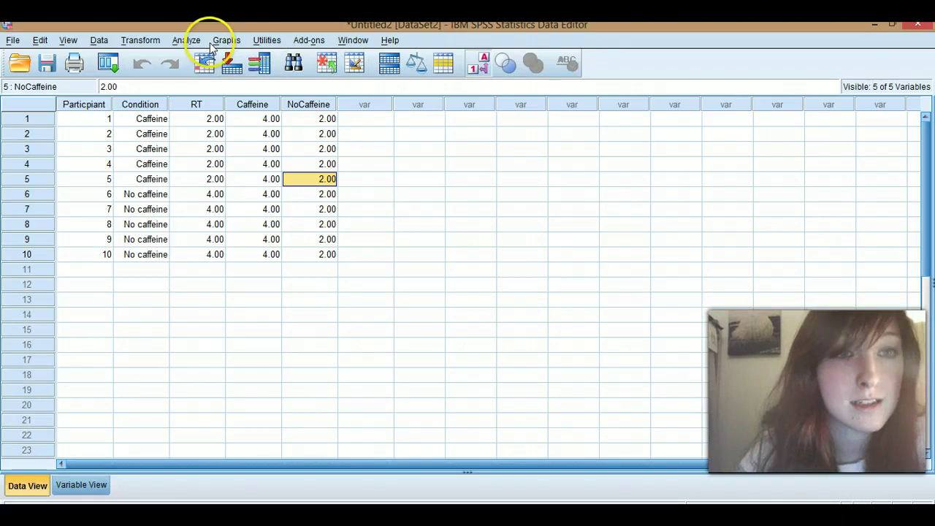
- Open Custom Tables for the caffeine data with its info prompt disabled for future sessions
left_click(187, 41)
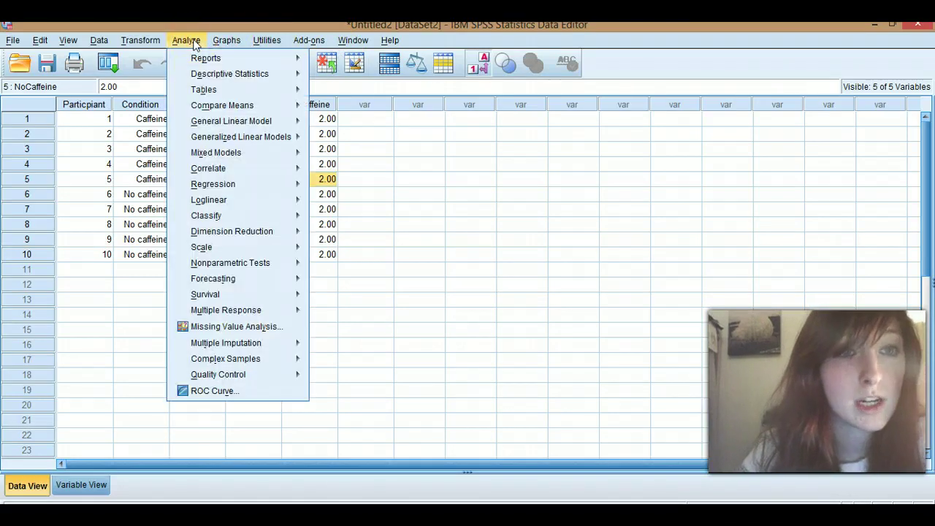
mouse_move(208, 89)
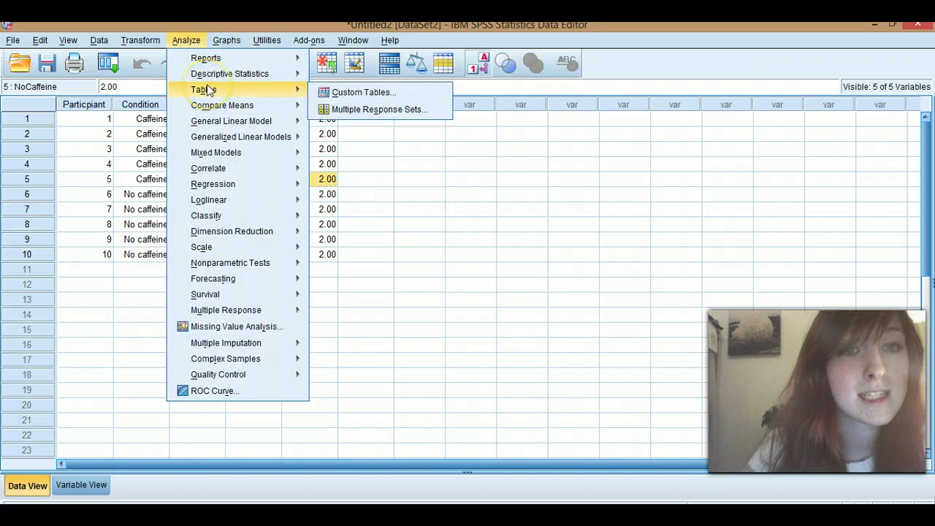
left_click(356, 95)
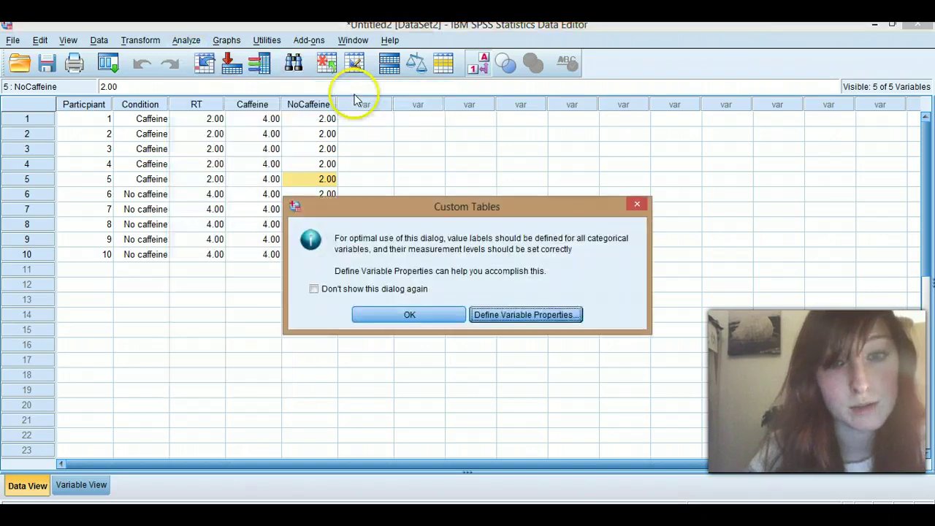
left_click(387, 291)
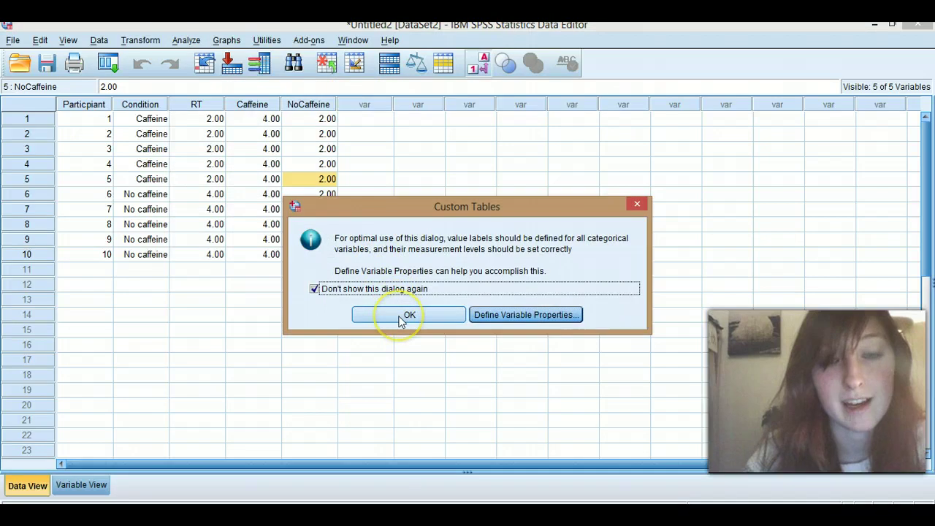
left_click(403, 316)
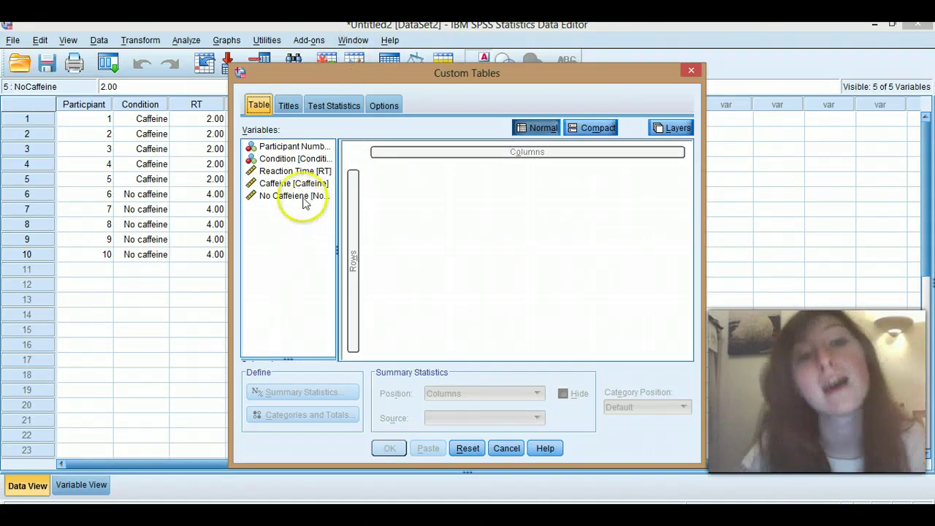
key("super+c")
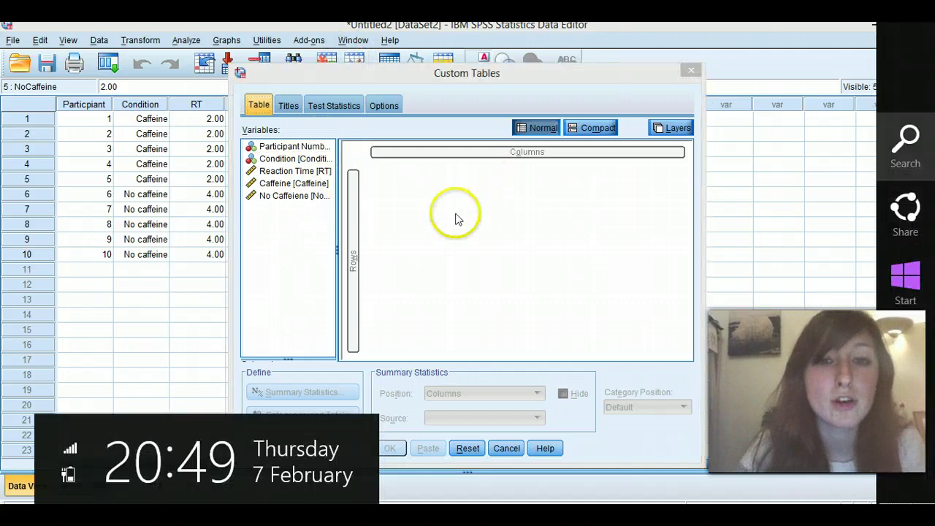
left_click(456, 221)
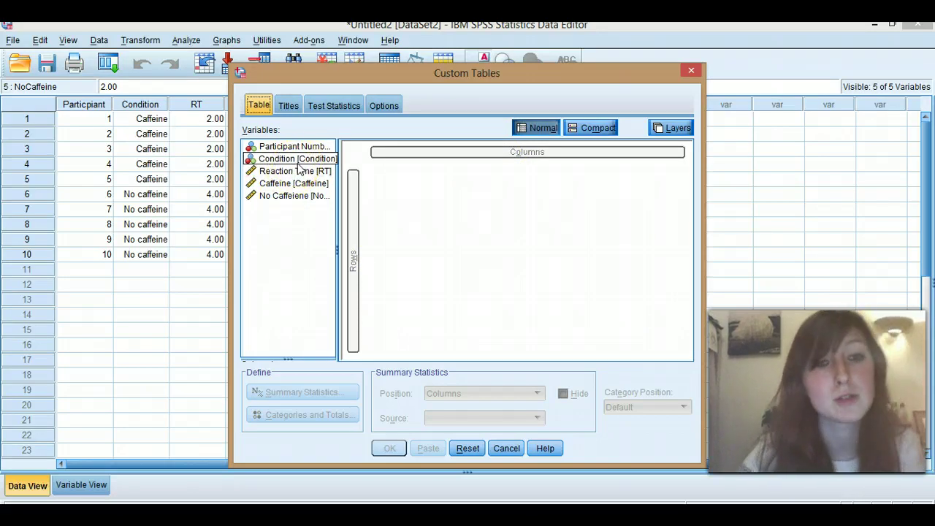
- Place Condition in the table rows and Reaction Time, shown as Mean, in the columns
left_click_drag(298, 162, 355, 259)
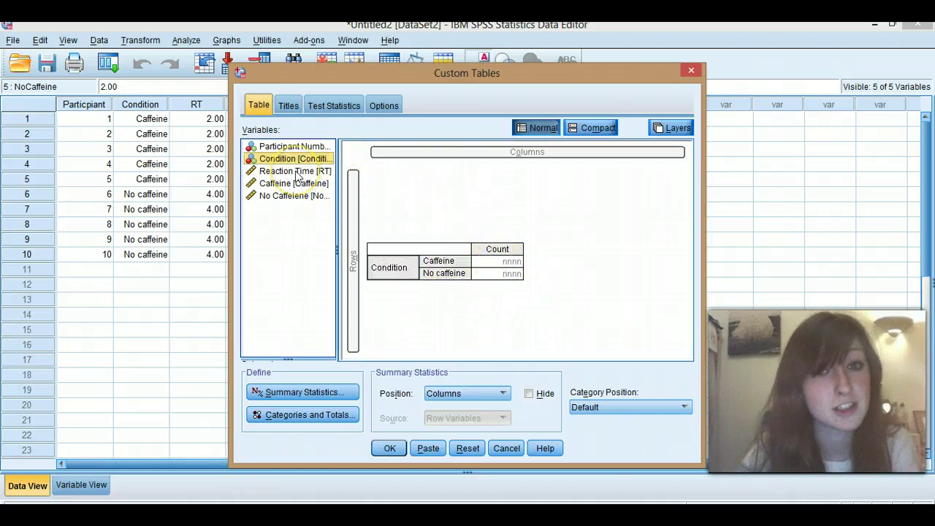
left_click_drag(298, 175, 495, 154)
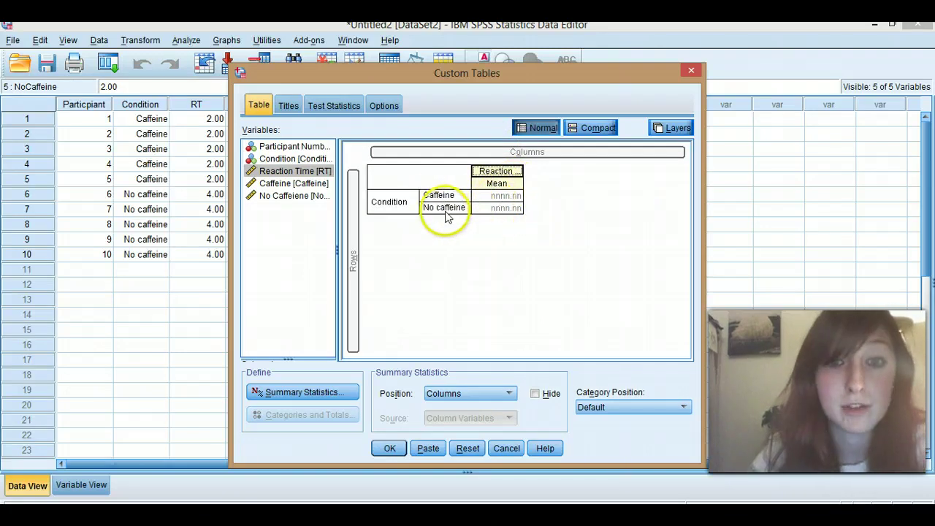
- Add Maximum and Median to Reaction Time's displayed summary statistics
left_click(332, 394)
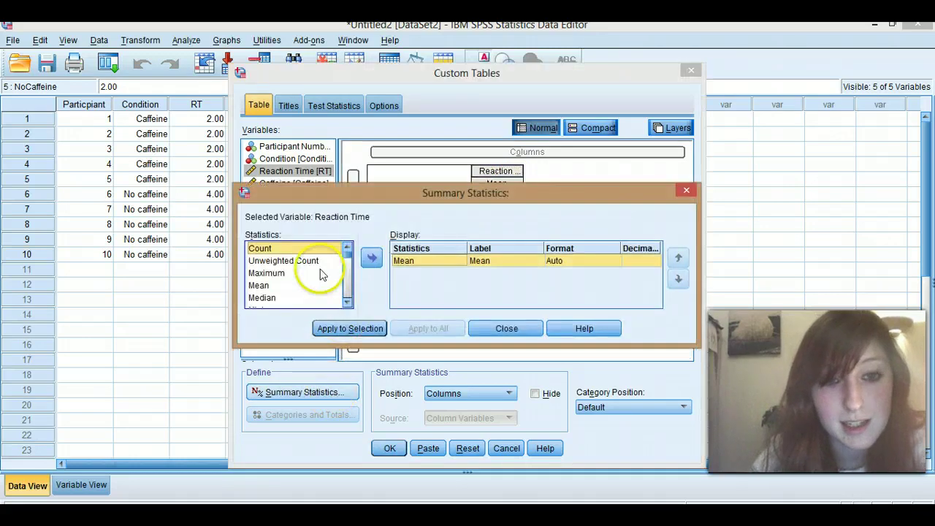
left_click(281, 273)
left_click(372, 259)
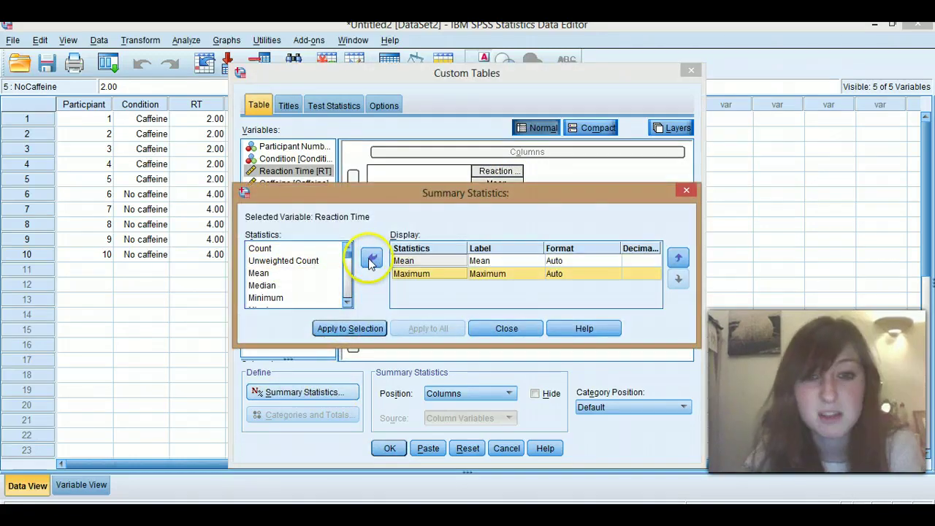
left_click(314, 296)
left_click(329, 285)
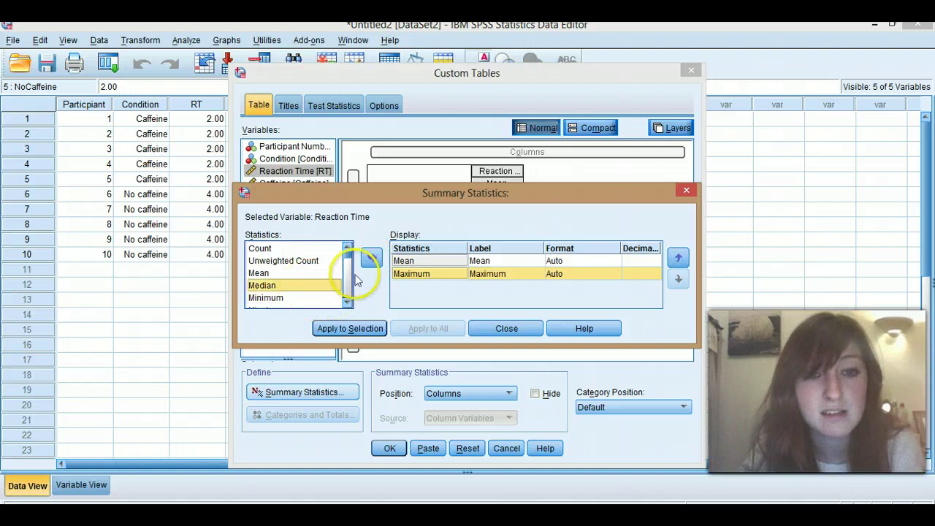
left_click(371, 260)
- Arrange the Mean, Maximum and Median statistics and apply them to Reaction Time
scroll(347, 285, "down", 6)
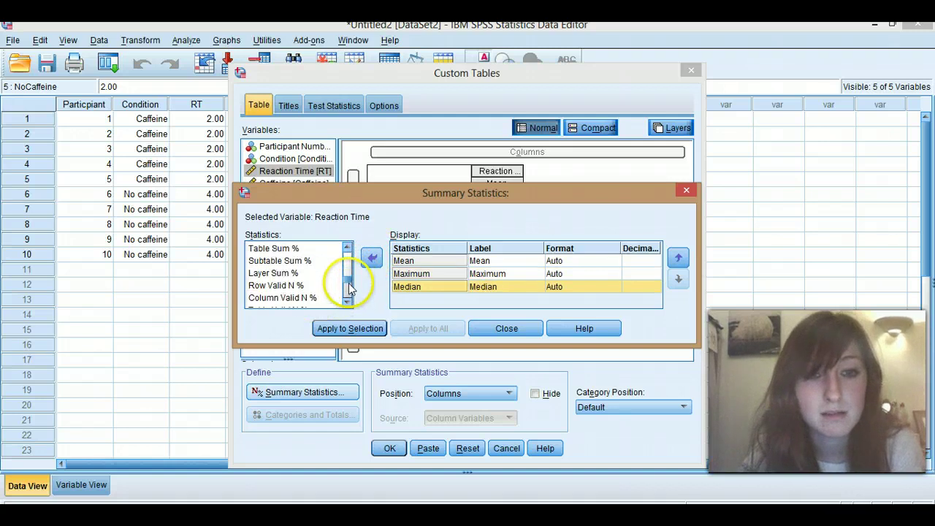
left_click_drag(348, 288, 349, 301)
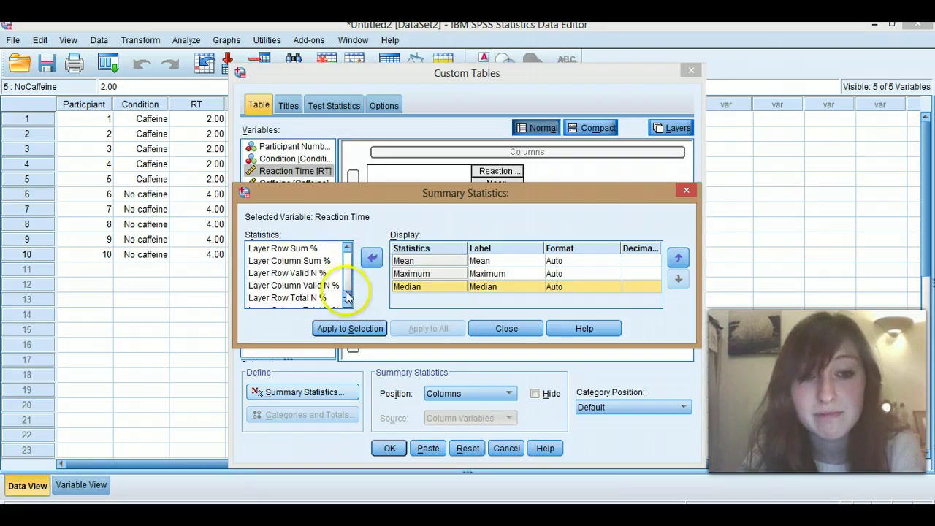
left_click(348, 302)
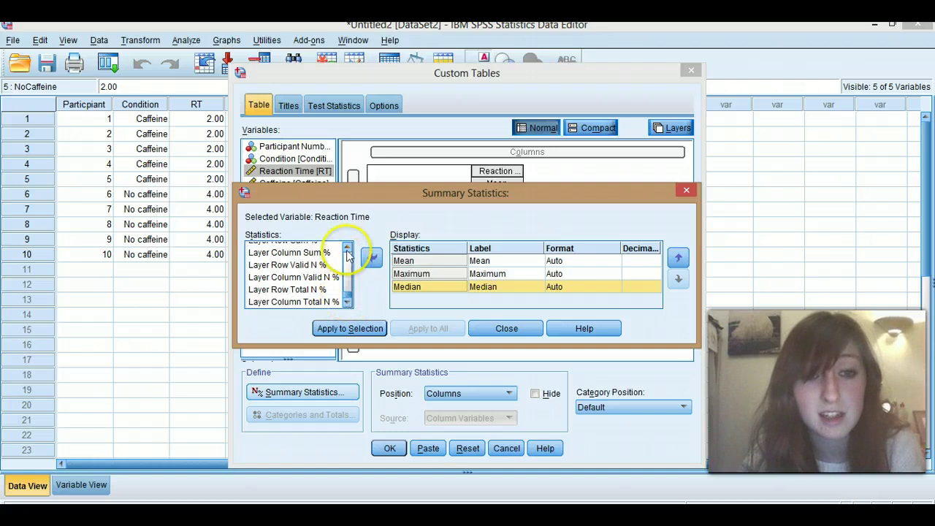
left_click(348, 252)
left_click(348, 252)
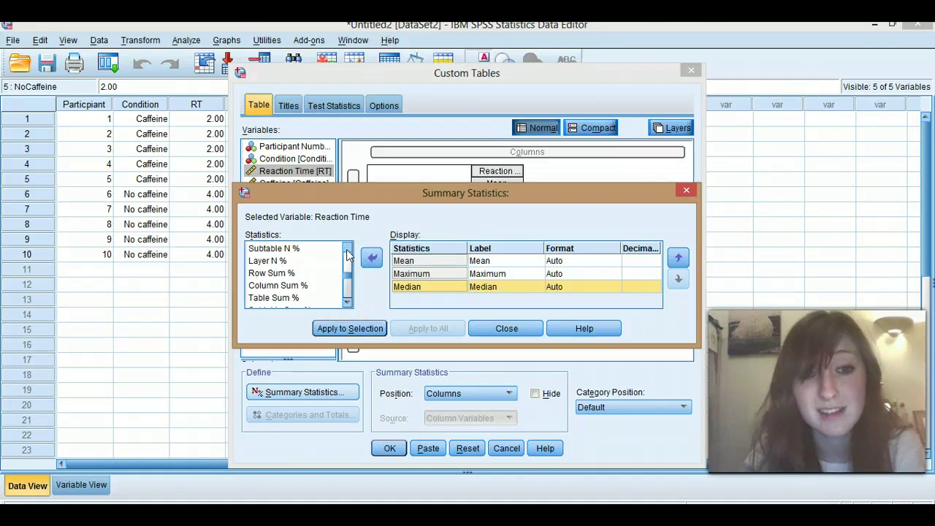
left_click(347, 263)
left_click_drag(348, 272, 349, 255)
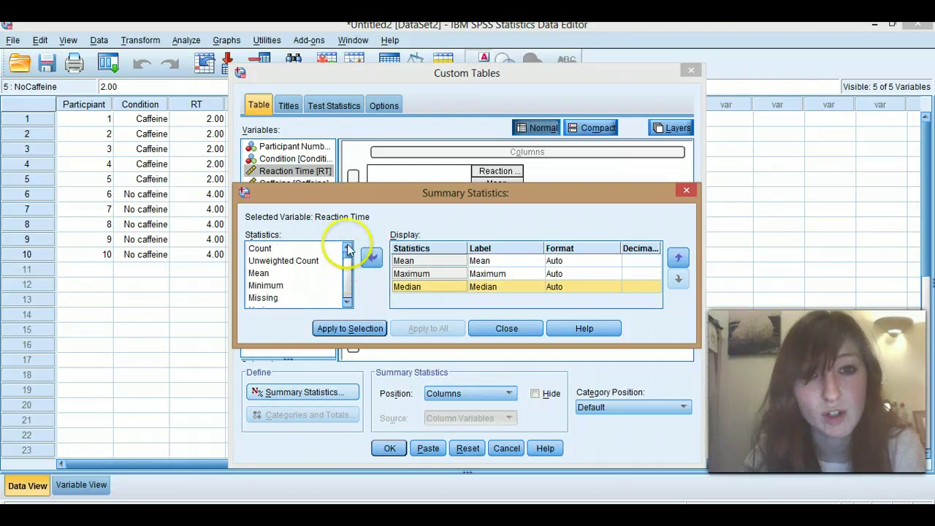
left_click(351, 329)
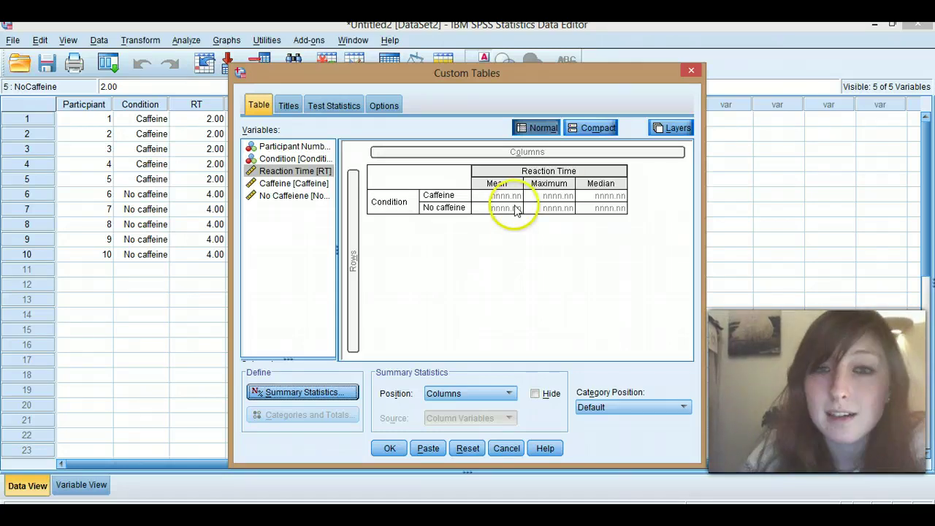
left_click(288, 110)
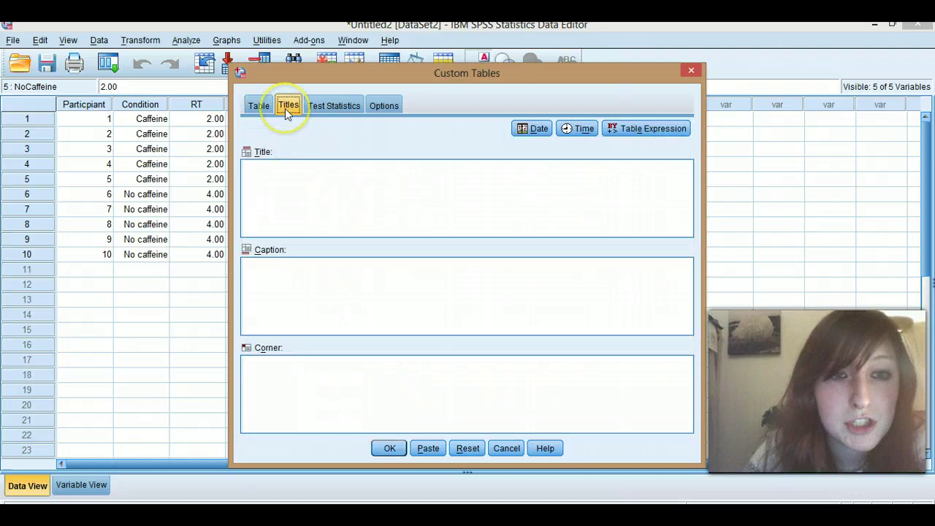
left_click(328, 110)
left_click(384, 107)
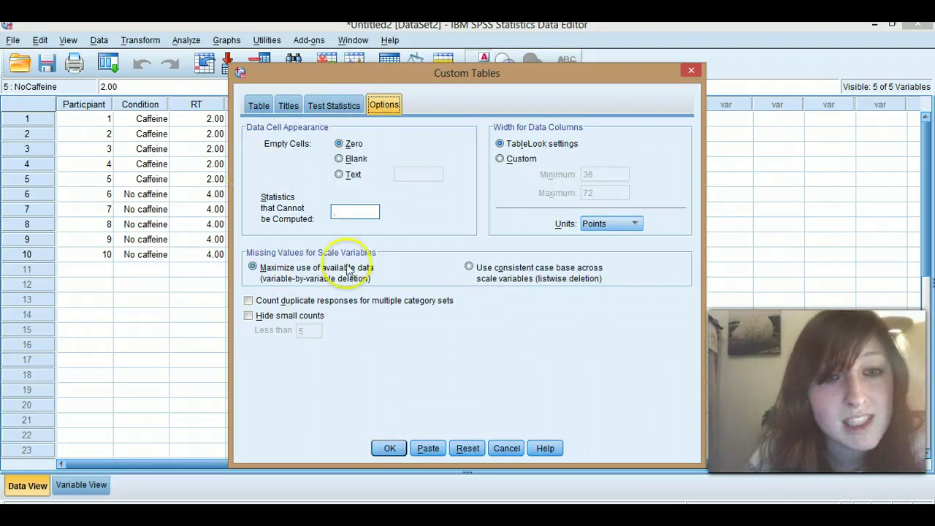
left_click(259, 106)
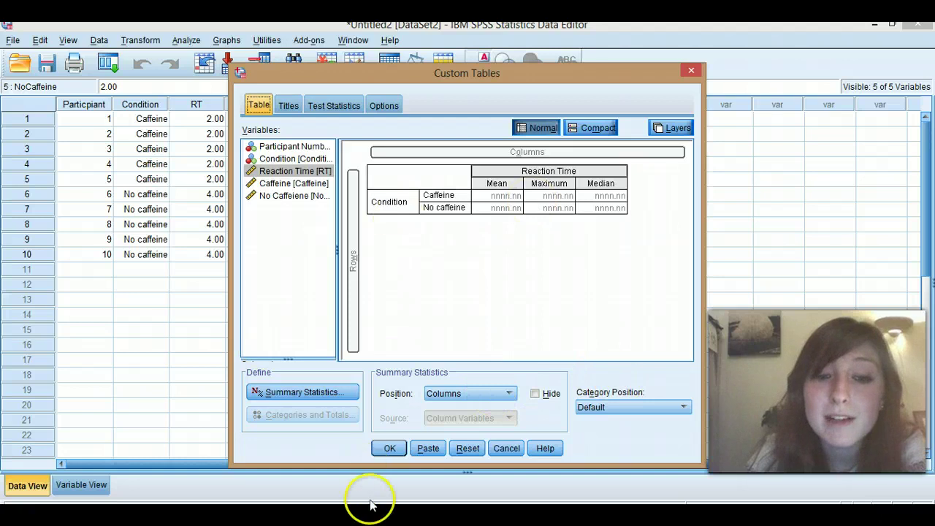
- Run the custom table and open it for editing with Pivoting Trays and Formatting Toolbar closed
left_click(387, 453)
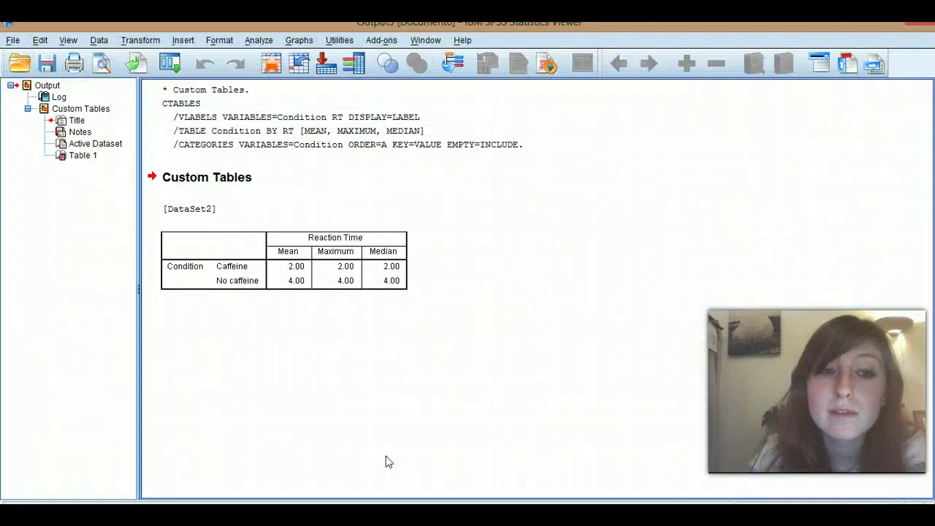
double_click(335, 248)
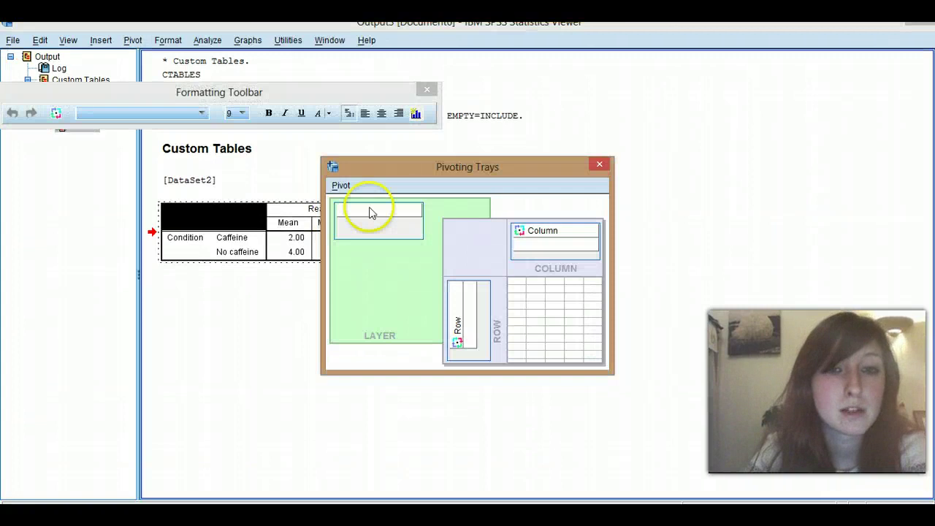
left_click(599, 166)
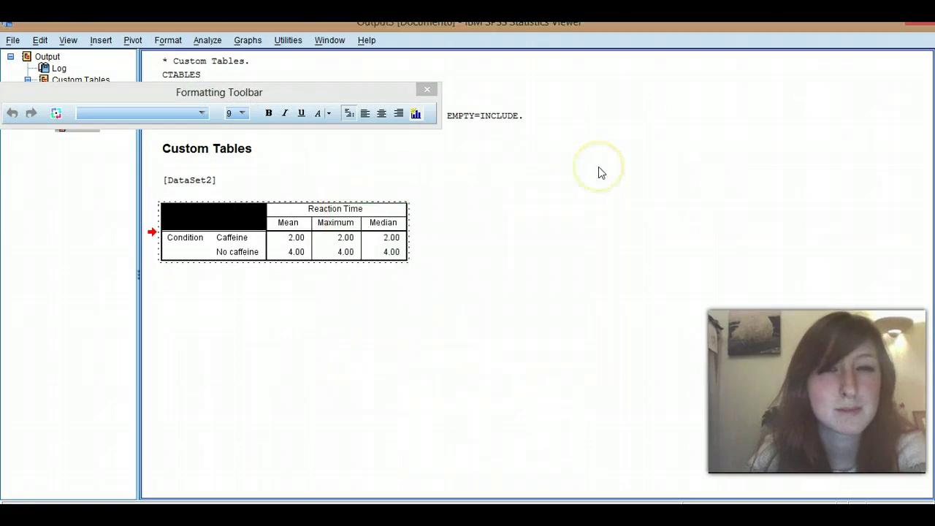
left_click(426, 90)
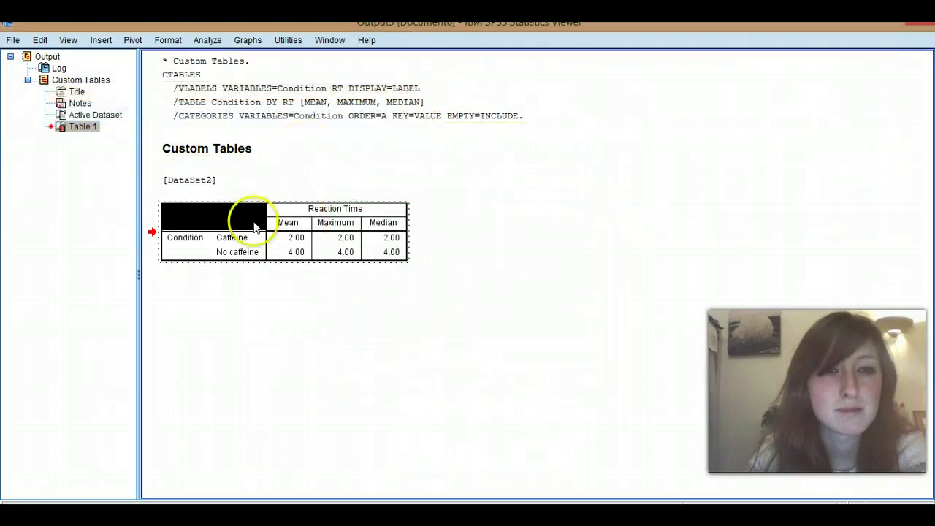
- Inspect the Mean, Maximum and Median cells: Caffeine 2.00, No caffeine 4.00
double_click(324, 255)
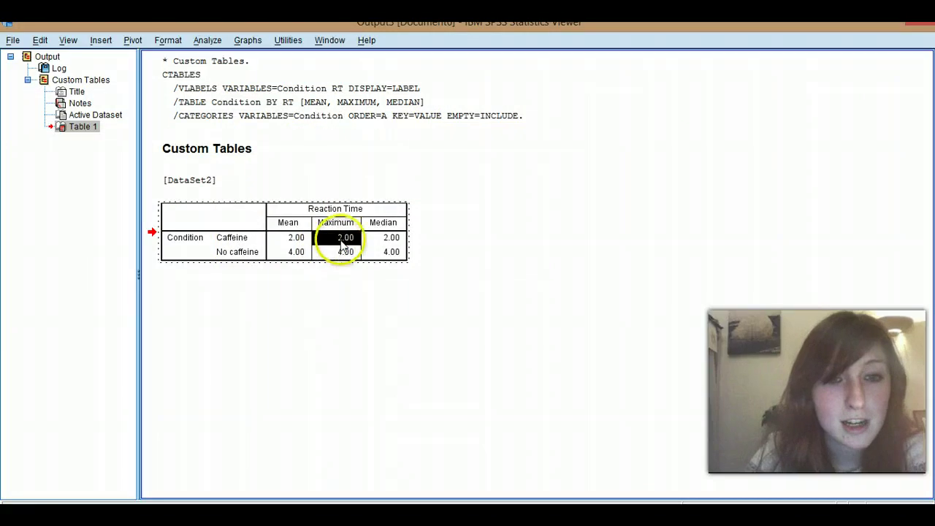
left_click(290, 239)
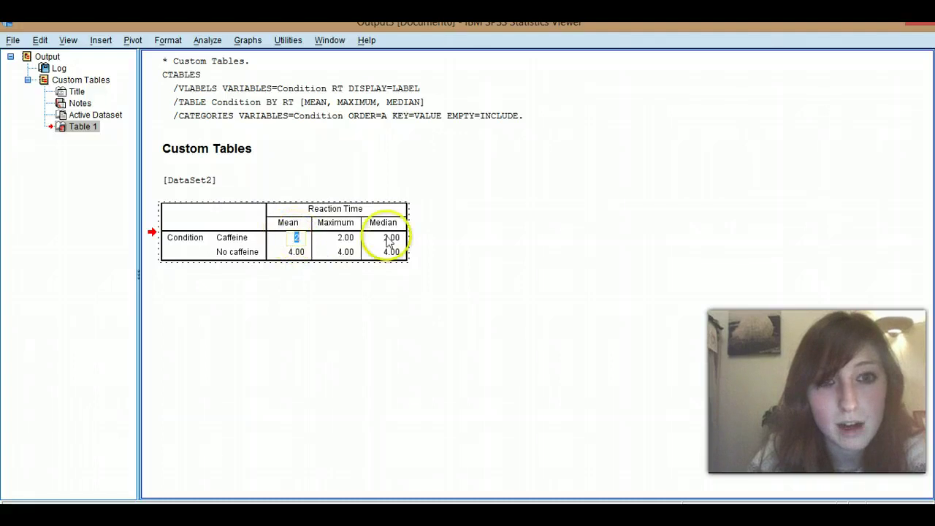
left_click(327, 239)
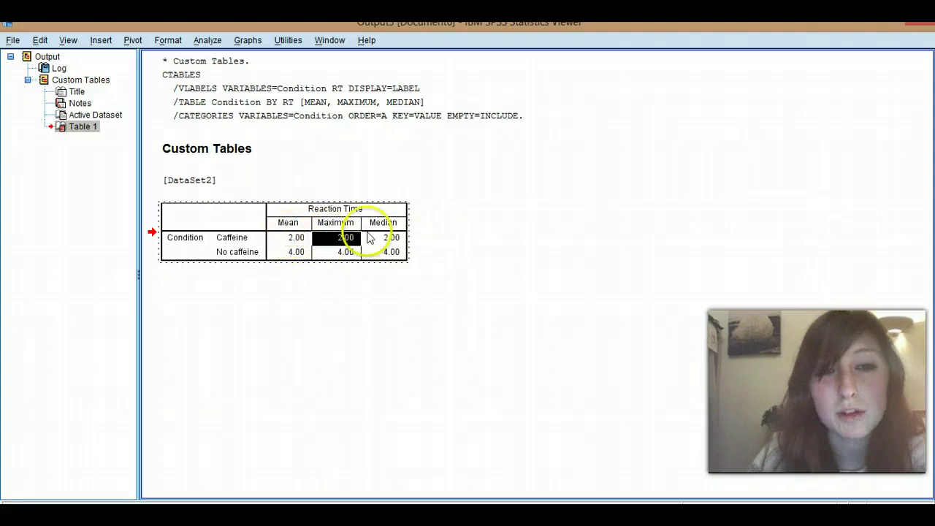
left_click(374, 238)
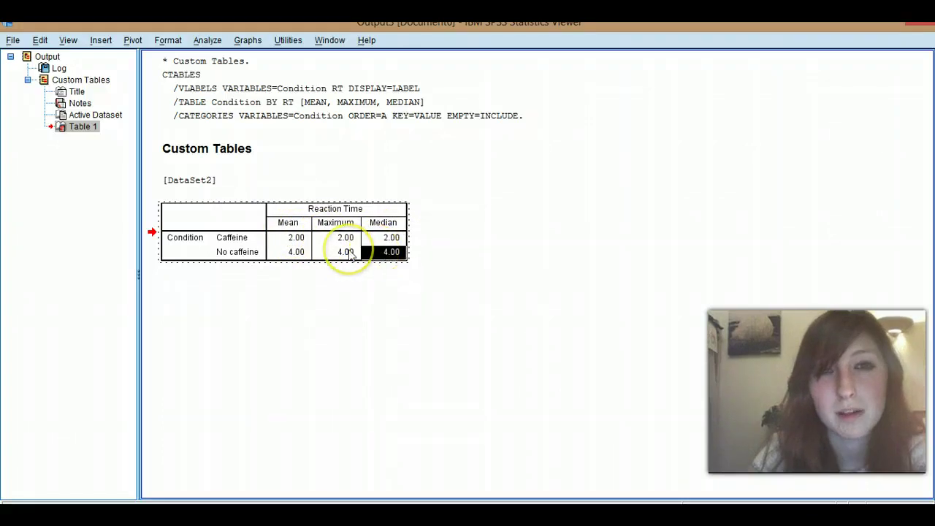
left_click(350, 252)
left_click(348, 242)
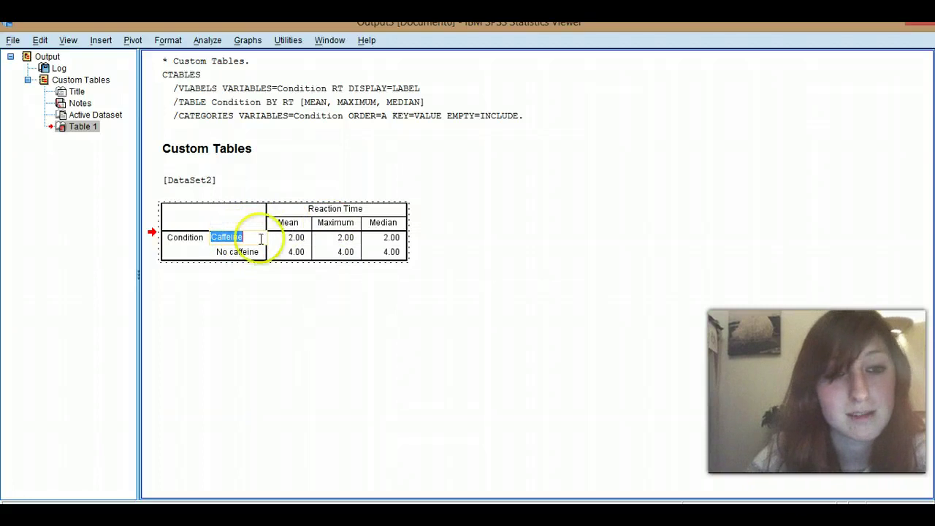
left_click(244, 252)
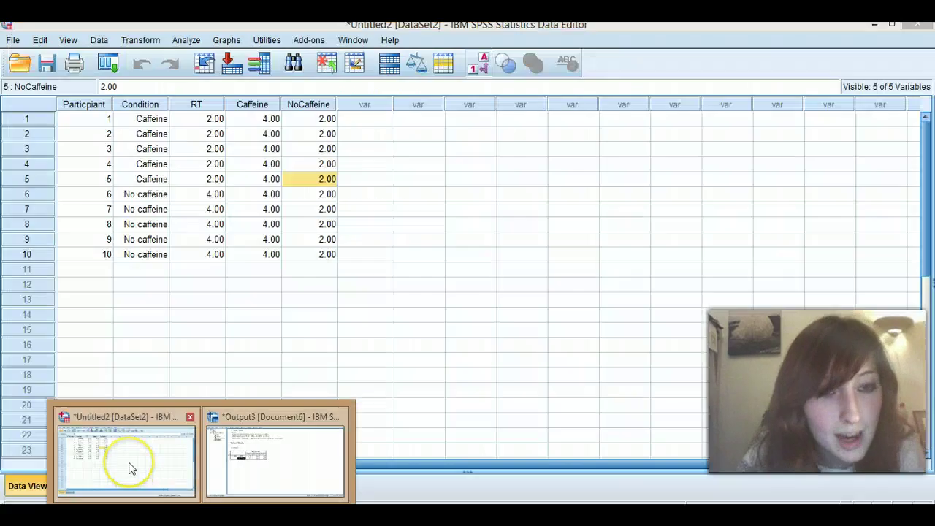
- Reopen the Custom Tables builder from the Data Editor
left_click(130, 467)
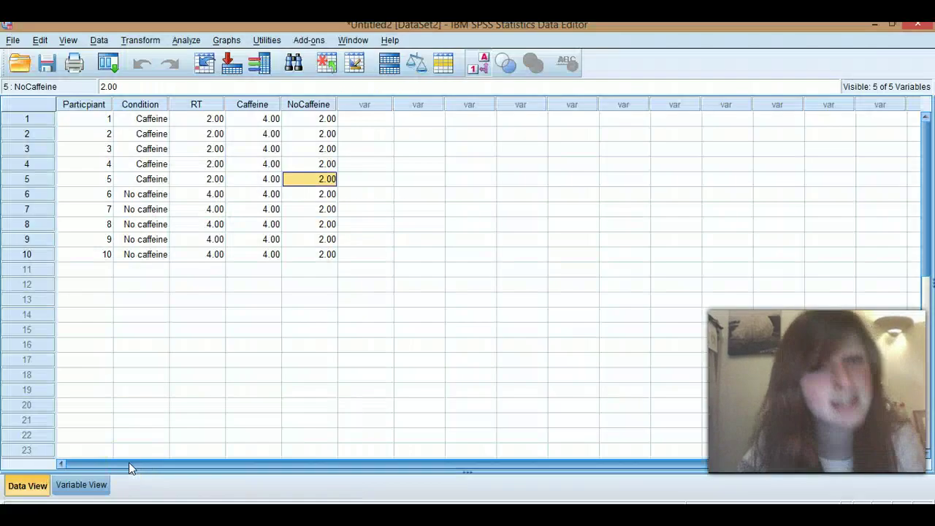
left_click(193, 42)
mouse_move(263, 89)
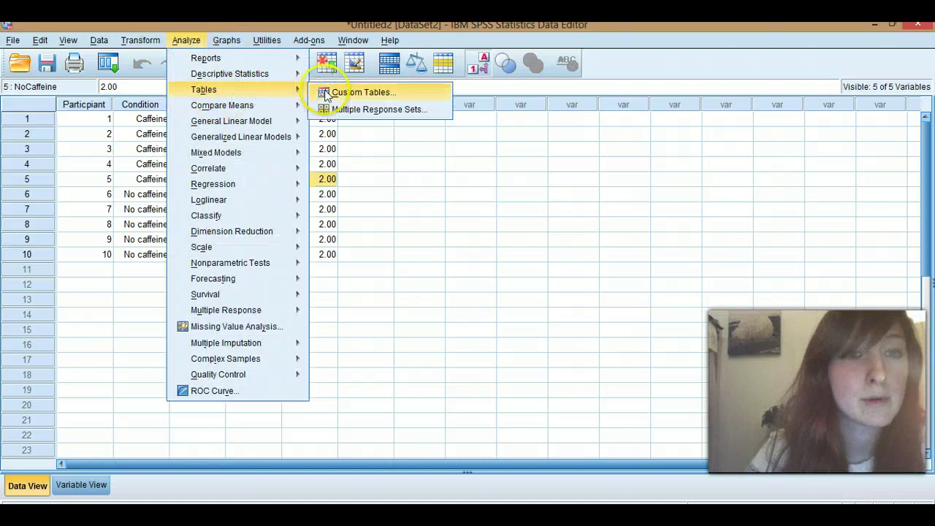
left_click(327, 91)
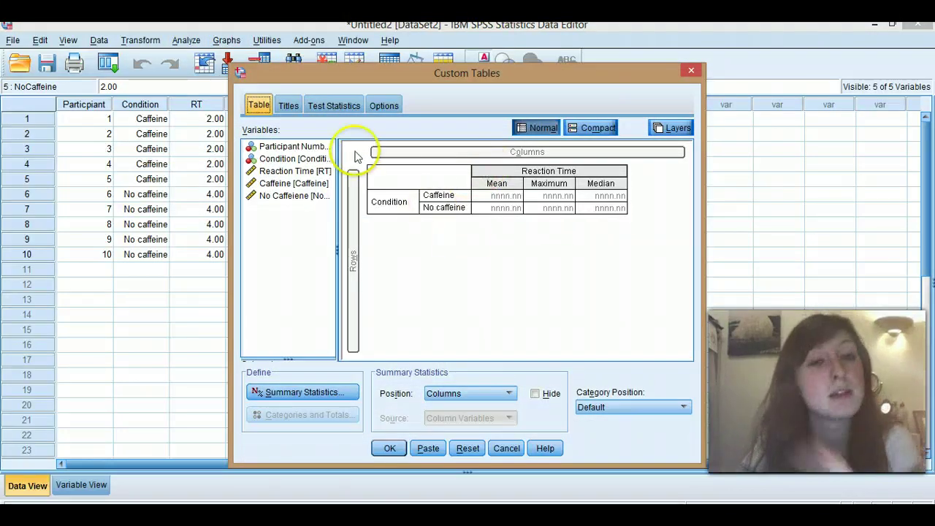
- Try Participant Number in rows and columns, remove it, and compare Compact and Normal previews
left_click_drag(292, 147, 468, 210)
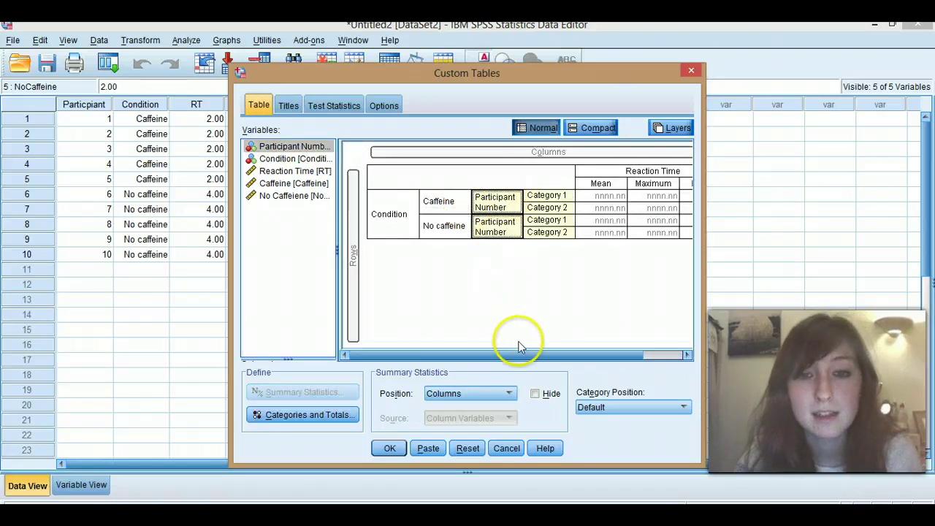
left_click(595, 353)
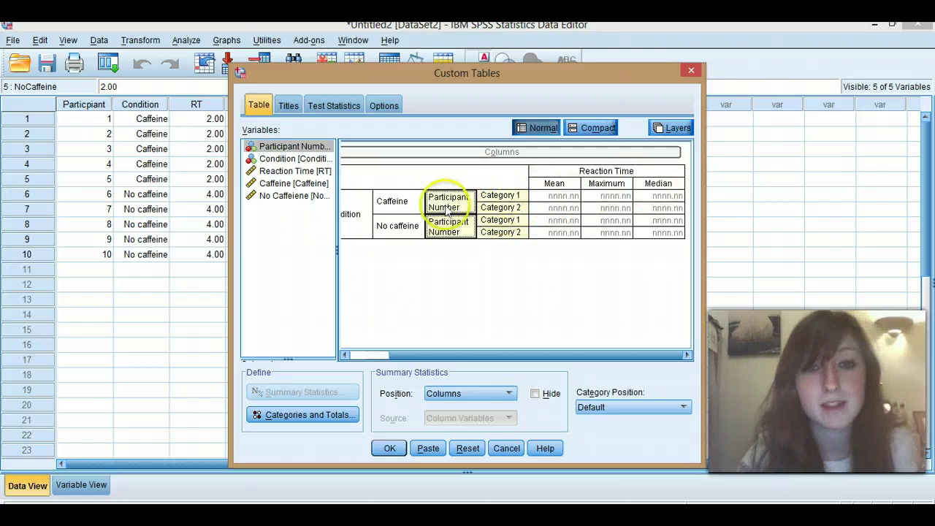
left_click_drag(452, 205, 528, 188)
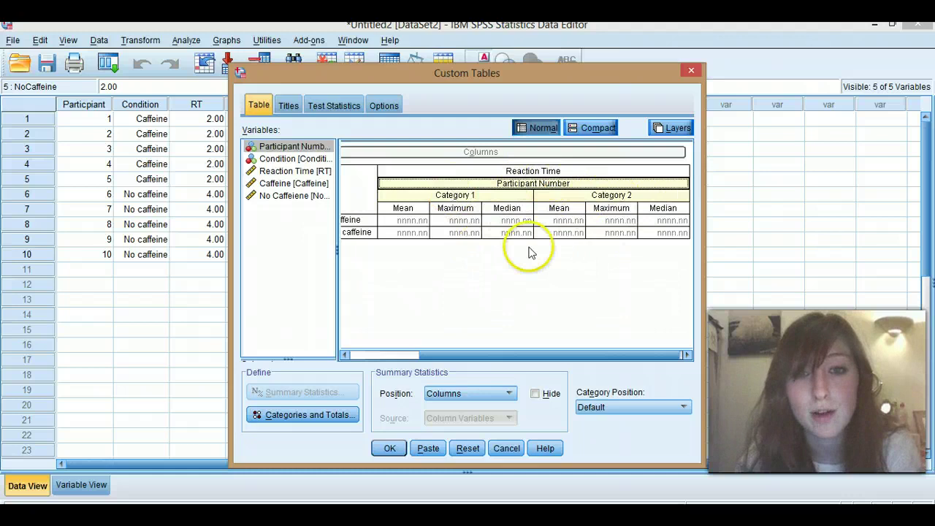
left_click_drag(547, 184, 280, 186)
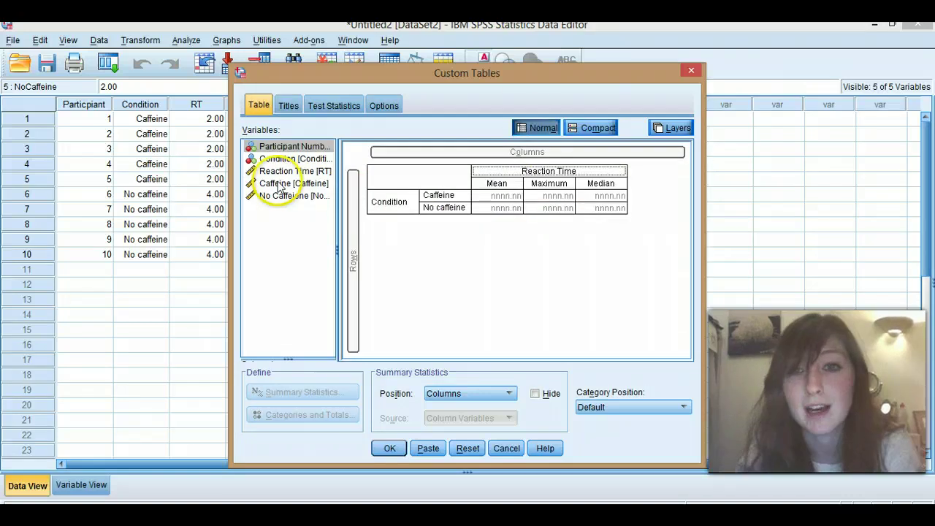
left_click(593, 127)
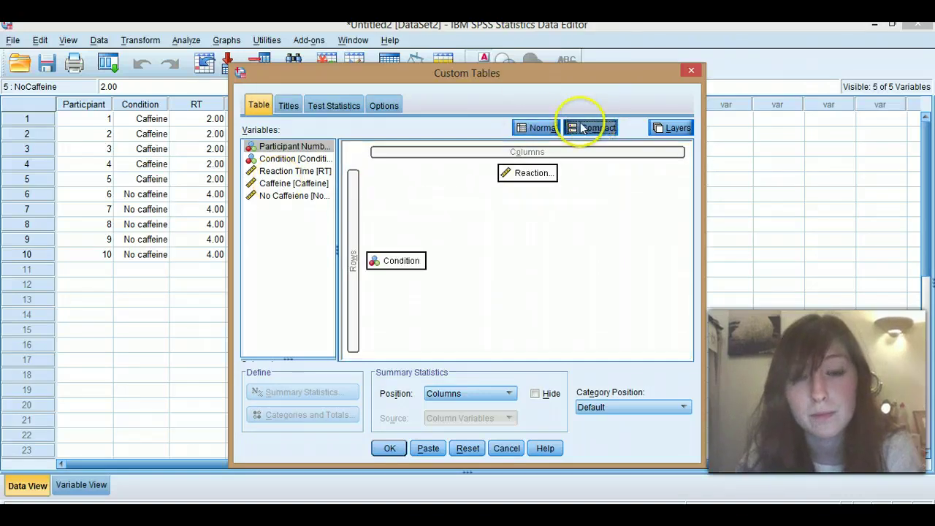
left_click(538, 128)
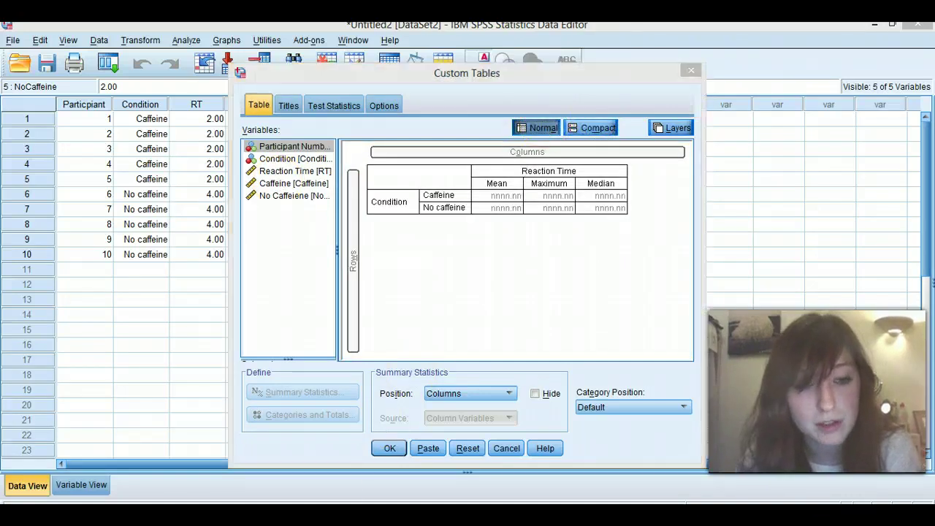
left_click(282, 476)
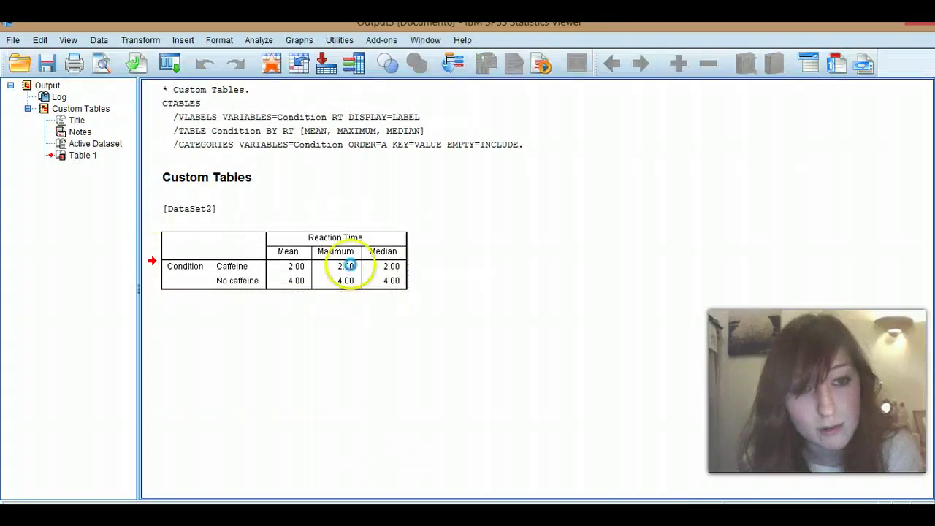
- Apply the Academic TableLook to the Reaction Time by Condition table, then return to the data
double_click(167, 263)
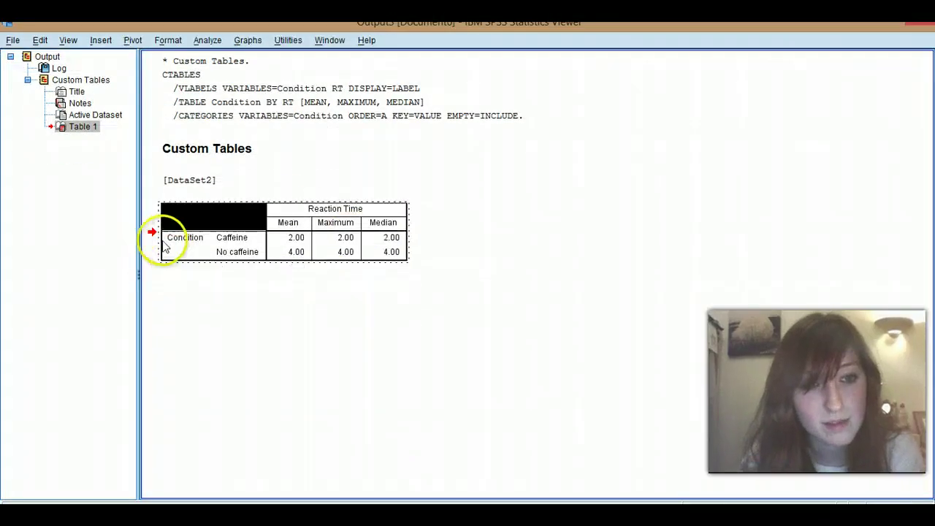
right_click(281, 212)
left_click(351, 440)
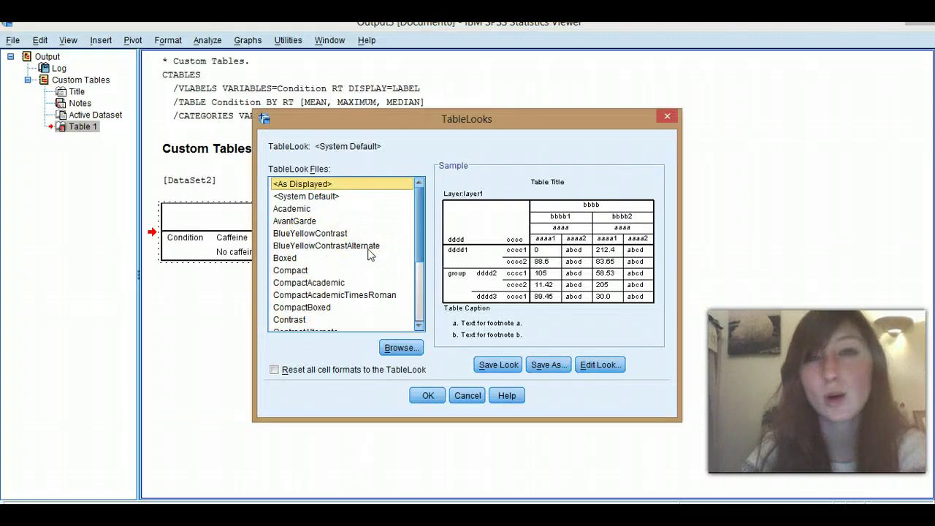
left_click(314, 210)
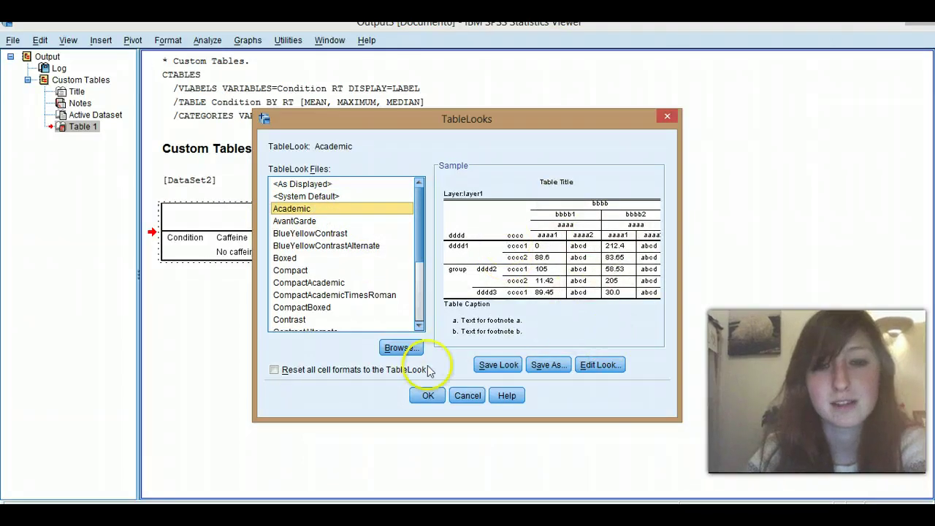
left_click(428, 395)
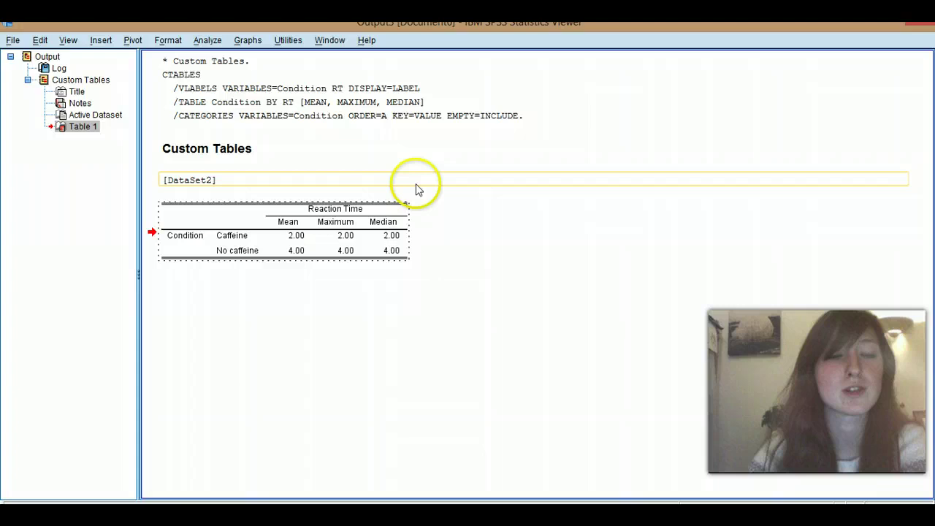
left_click(322, 295)
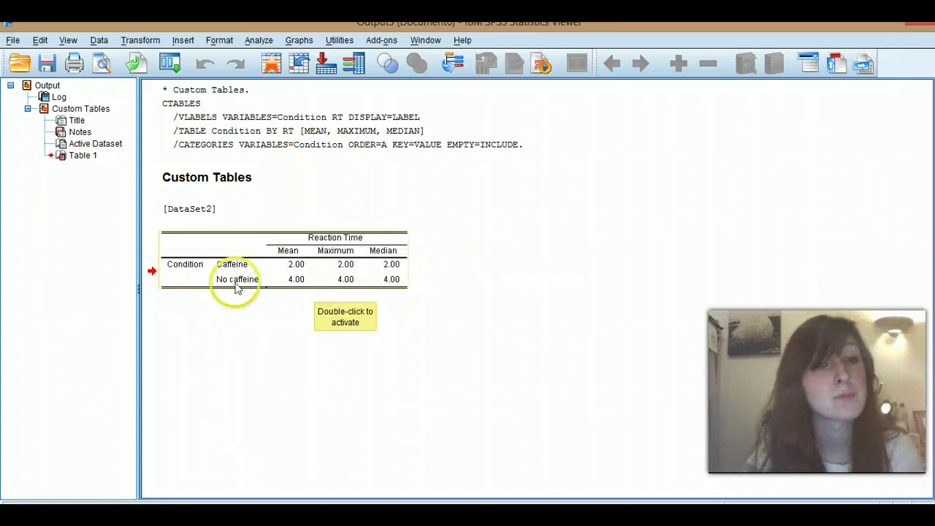
left_click(234, 378)
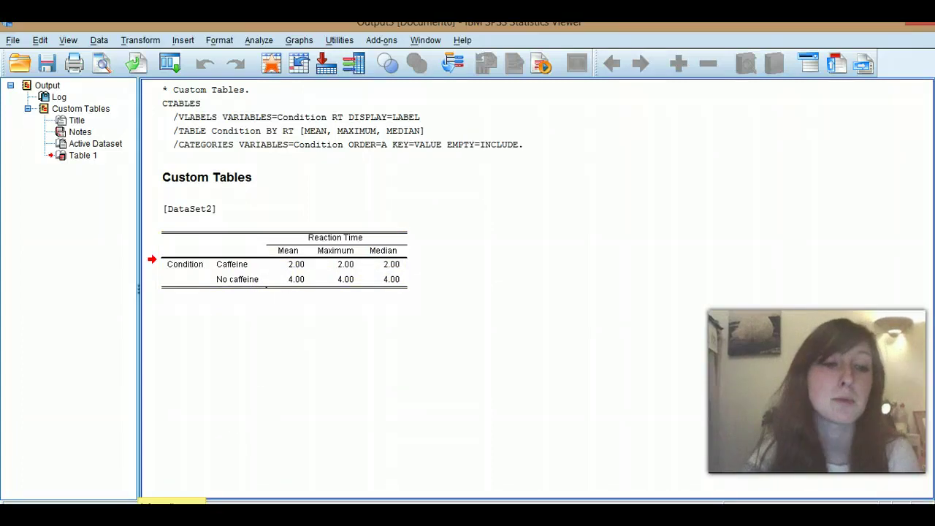
left_click(171, 503)
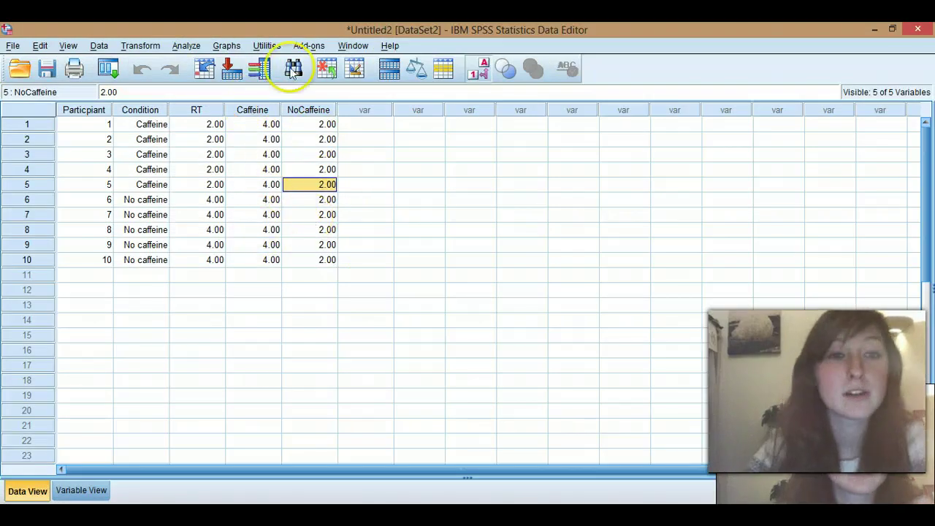
- Start a new custom table, clear Reaction Time and Condition, and add Caffeine and No Caffeine as rows
left_click(187, 46)
mouse_move(211, 95)
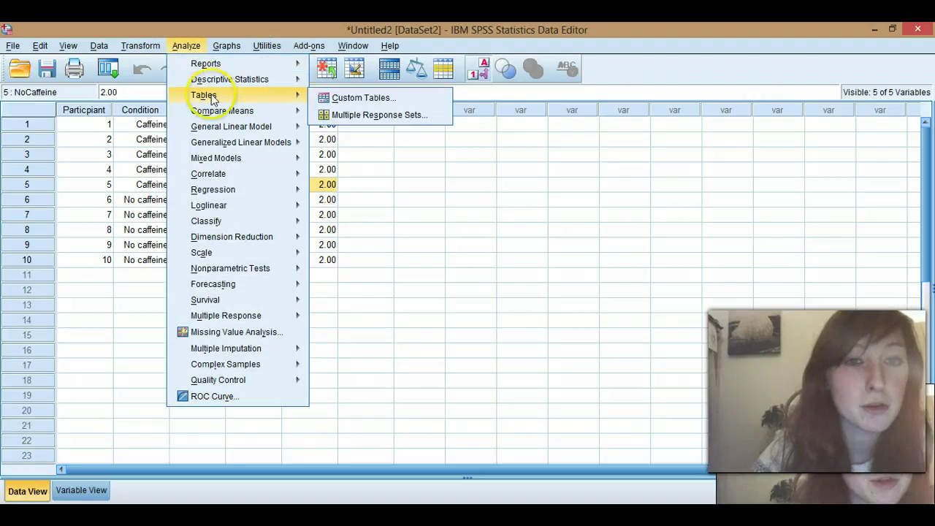
left_click(324, 99)
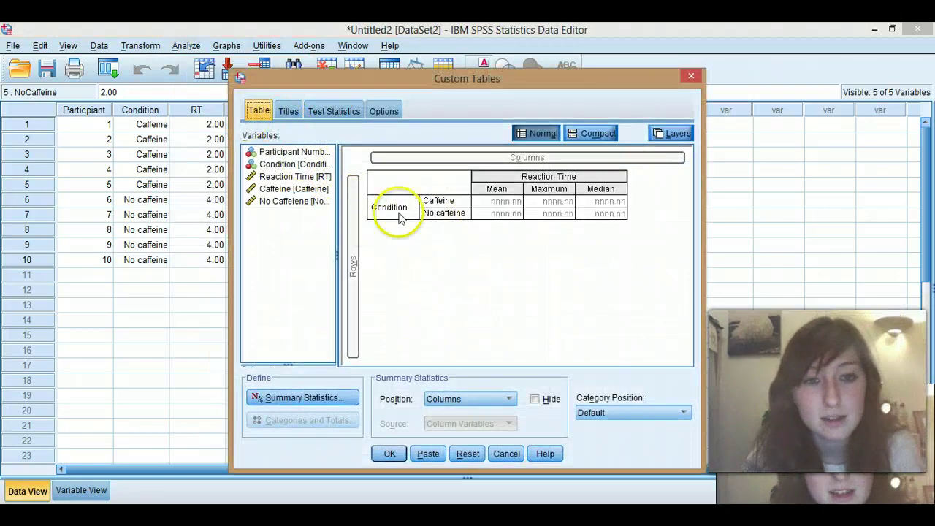
left_click_drag(495, 183, 307, 202)
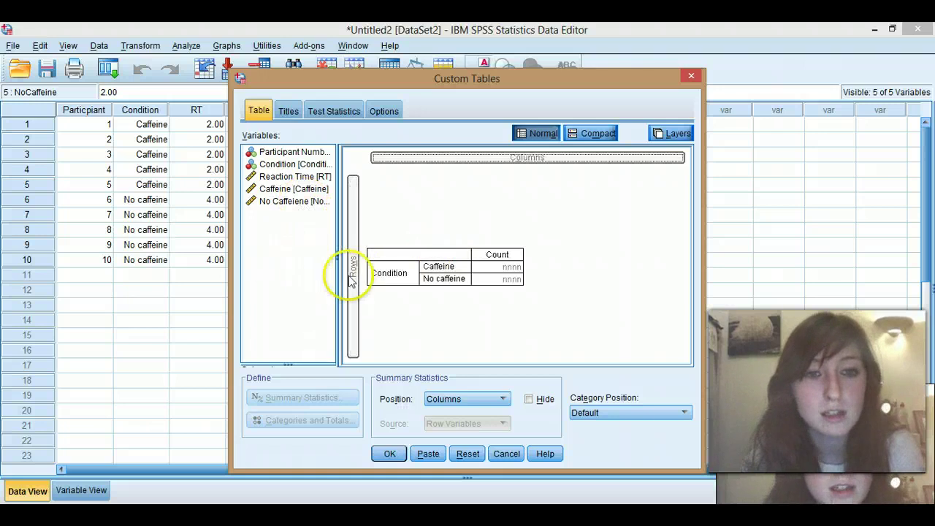
left_click_drag(402, 273, 297, 255)
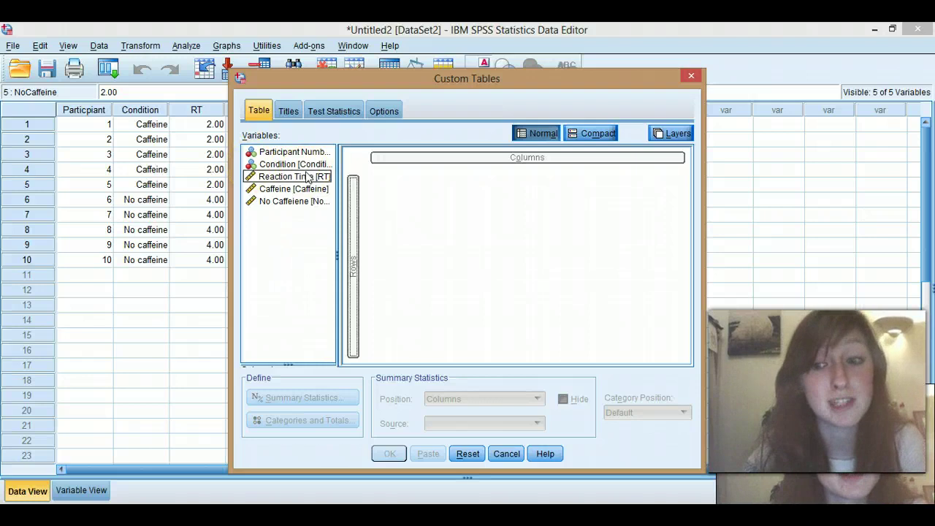
left_click(289, 188)
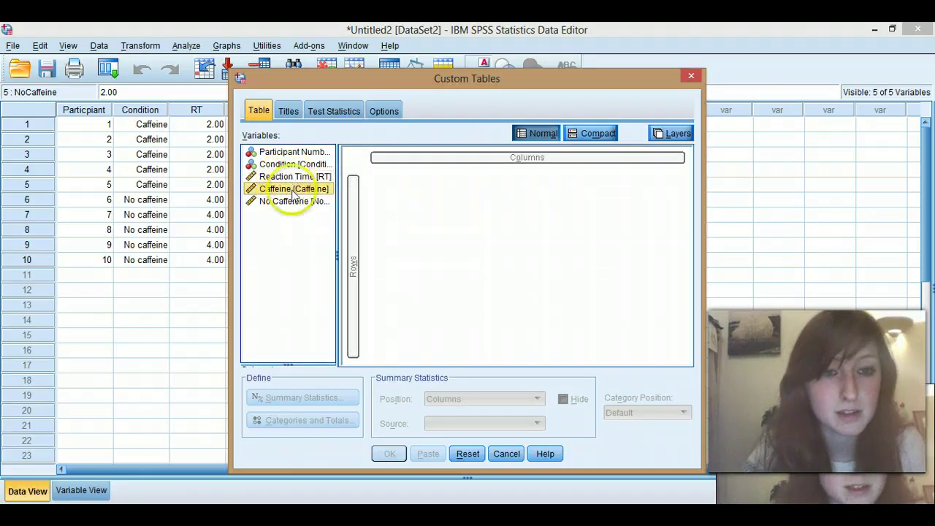
left_click_drag(290, 191, 358, 219)
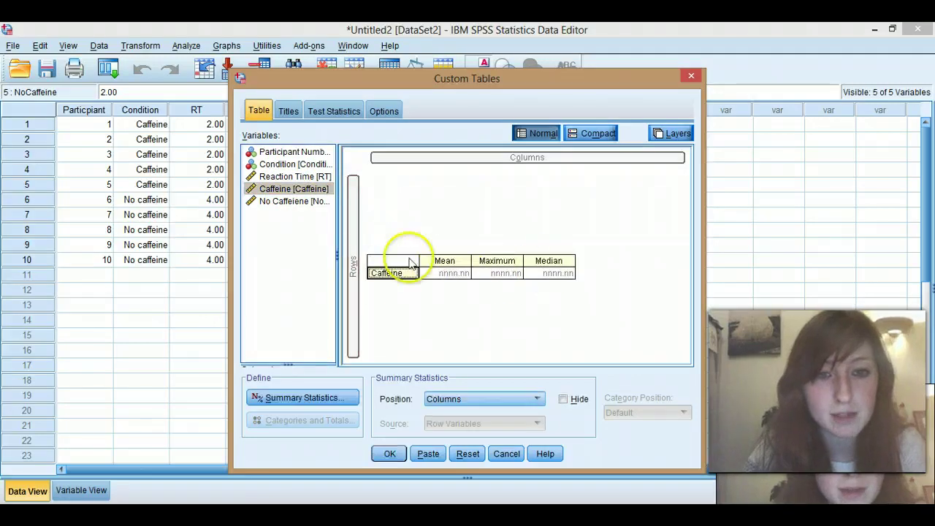
left_click(286, 216)
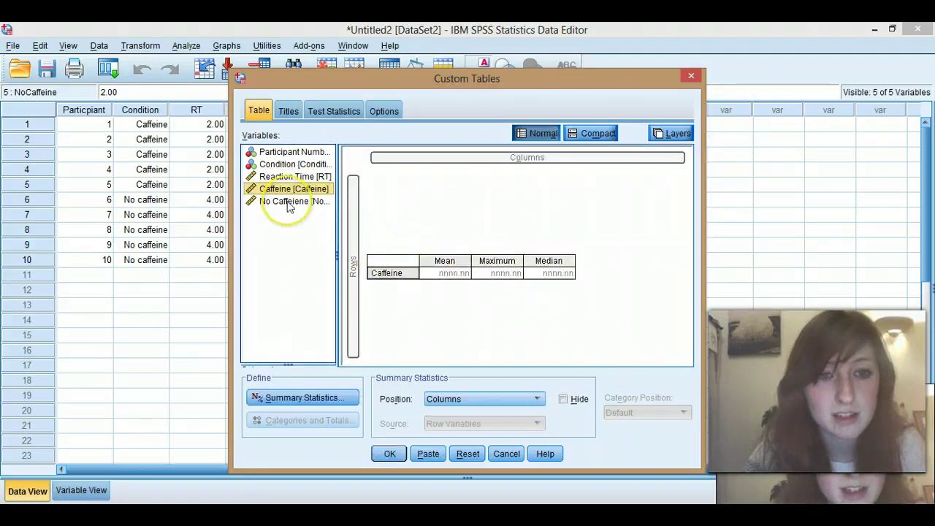
left_click_drag(288, 207, 395, 286)
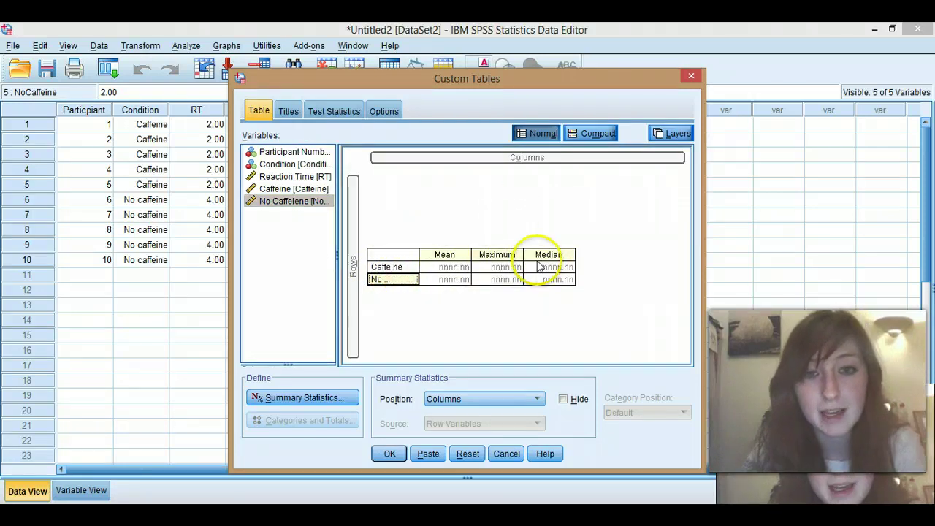
left_click(511, 158)
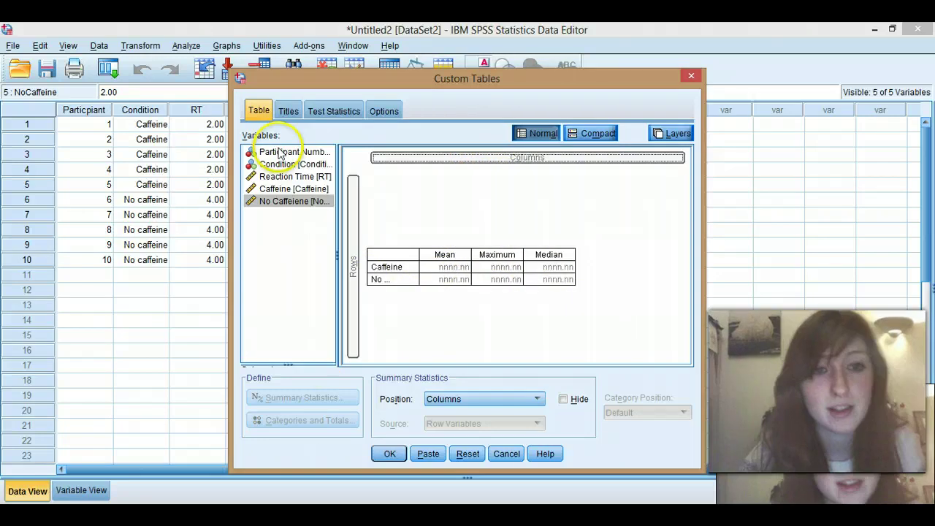
- Try Participant Number as columns, remove it, and run the Caffeine and No Caffeine table
left_click_drag(281, 157, 432, 150)
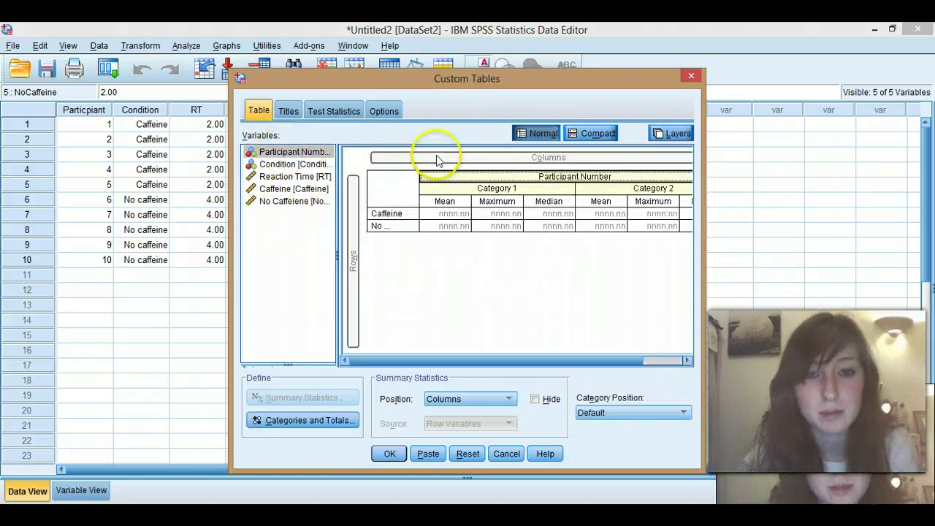
left_click(500, 351)
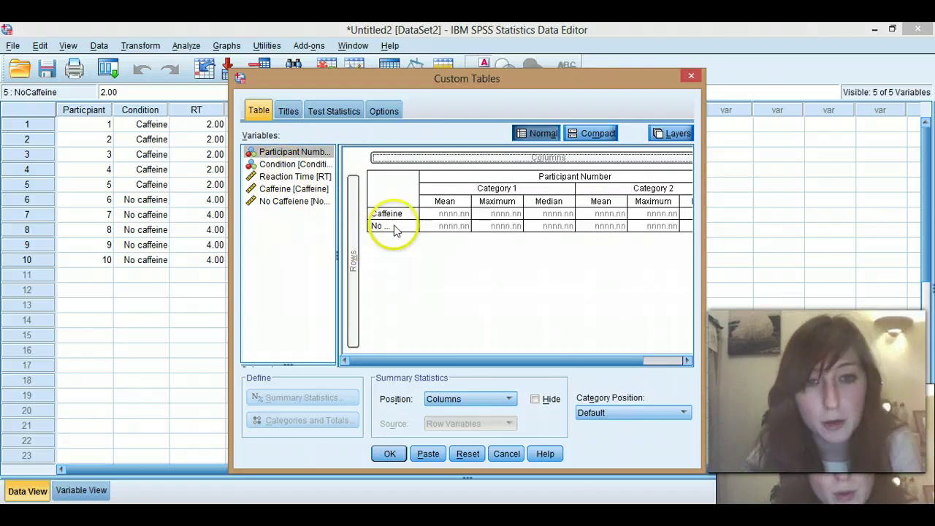
left_click_drag(385, 225, 388, 279)
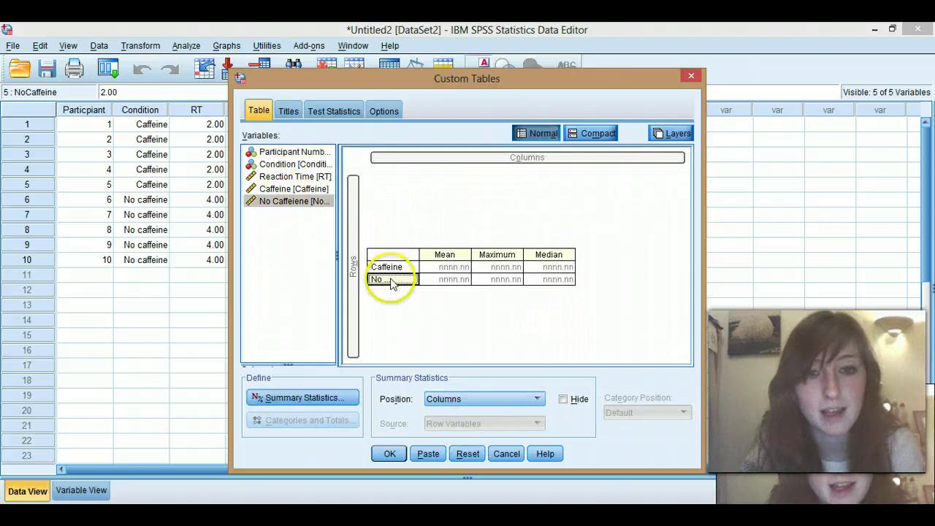
left_click(391, 453)
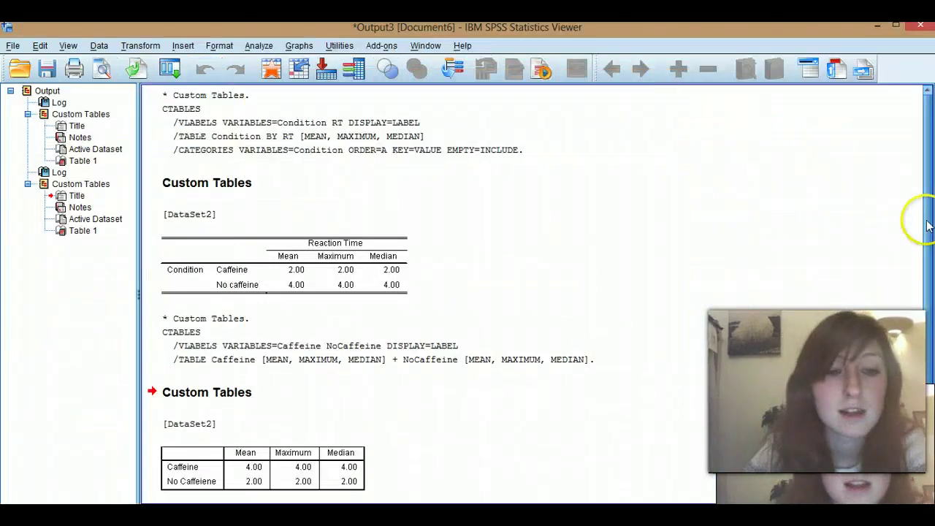
left_click_drag(928, 225, 919, 271)
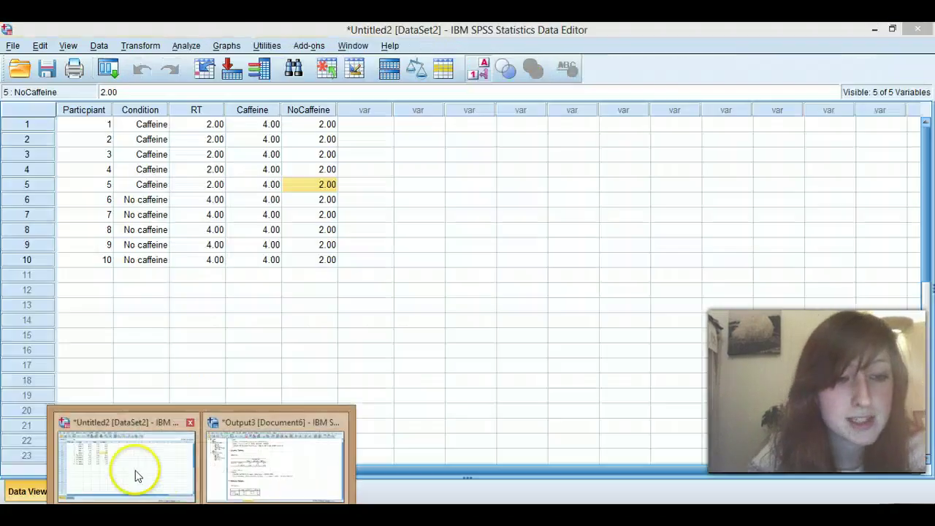
- Set up Frequencies with Reaction Time, Caffeine and No Caffeine as variables
left_click(132, 470)
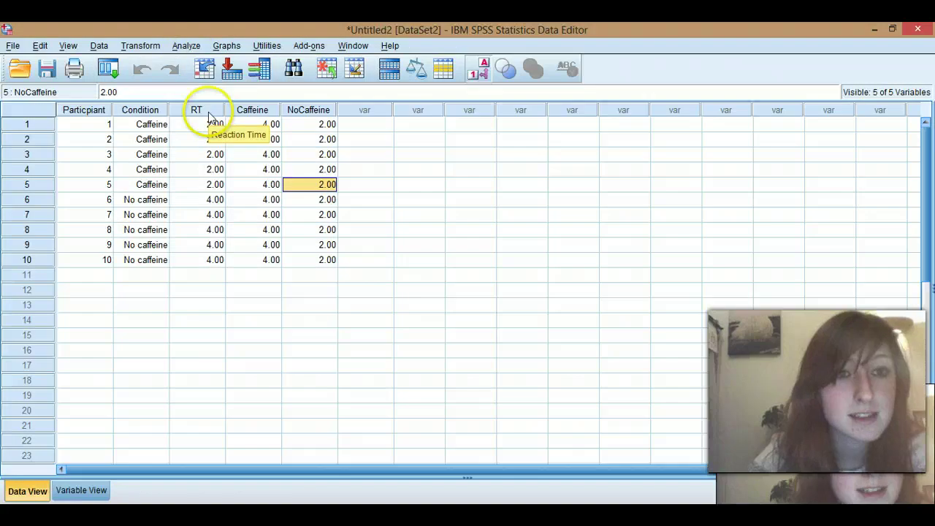
left_click(187, 46)
mouse_move(200, 85)
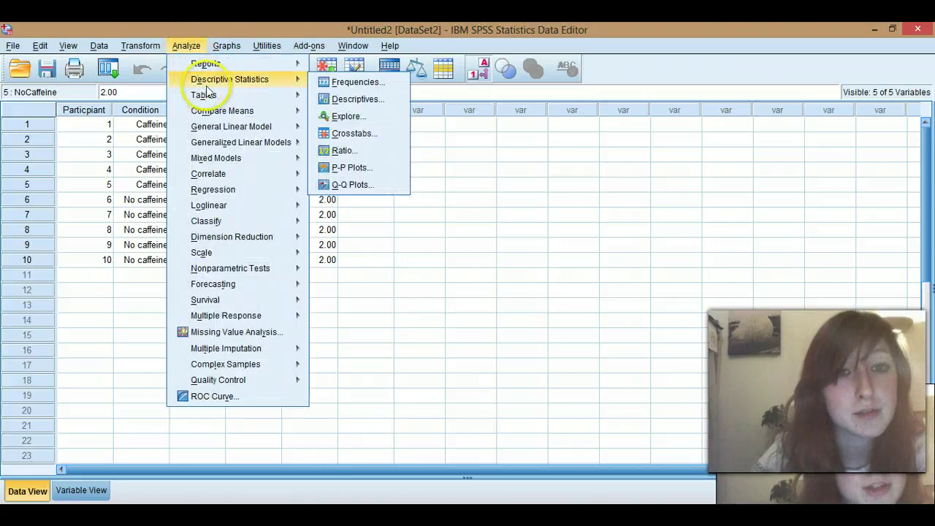
left_click(349, 83)
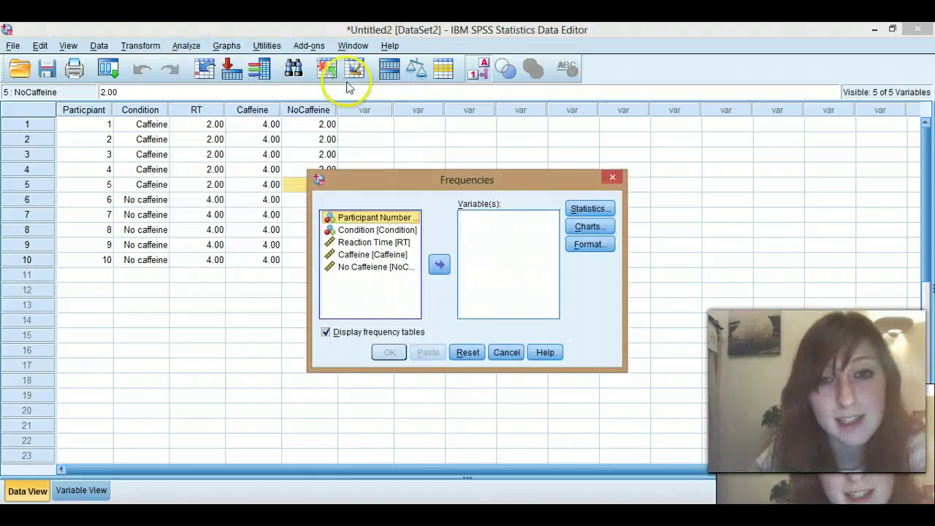
left_click(373, 242)
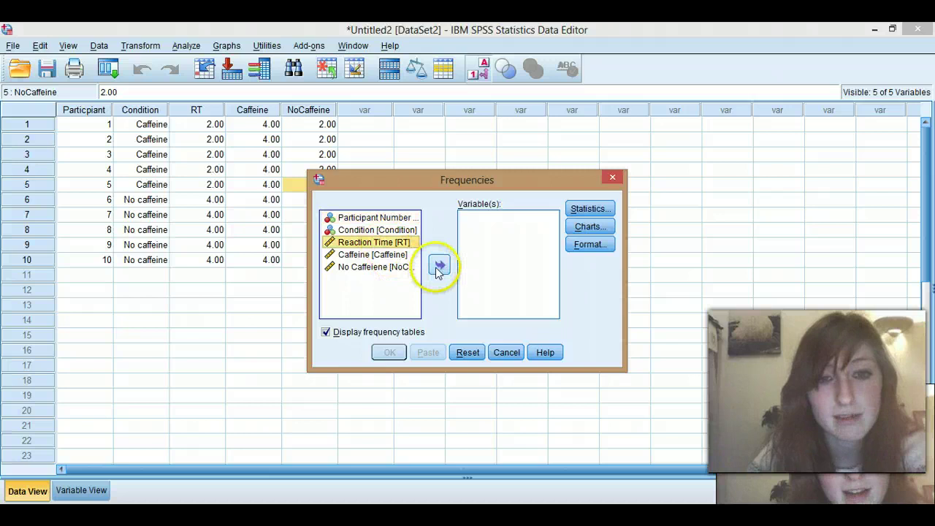
left_click(439, 264)
left_click(379, 243)
left_click(439, 265)
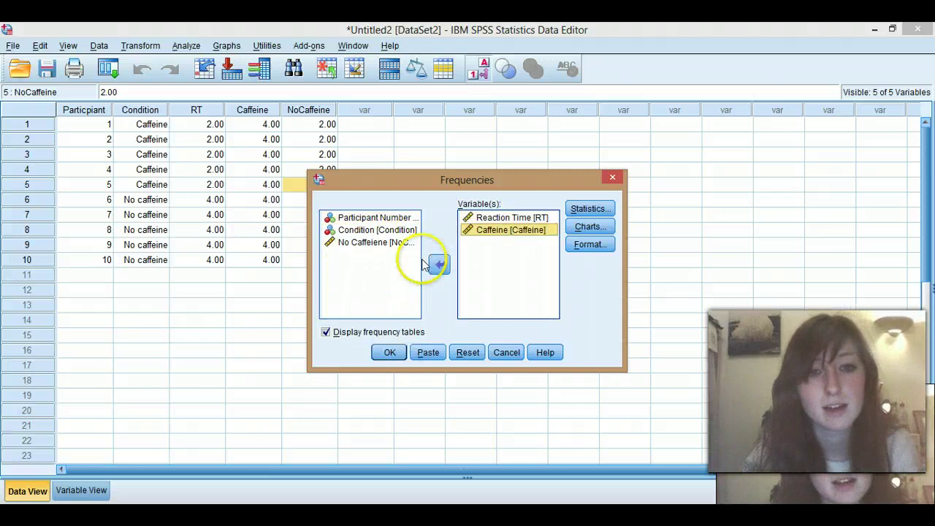
left_click(358, 242)
left_click(439, 264)
- Request mean, median, mode, standard deviation and variance, run it, and view the Statistics table
left_click(590, 209)
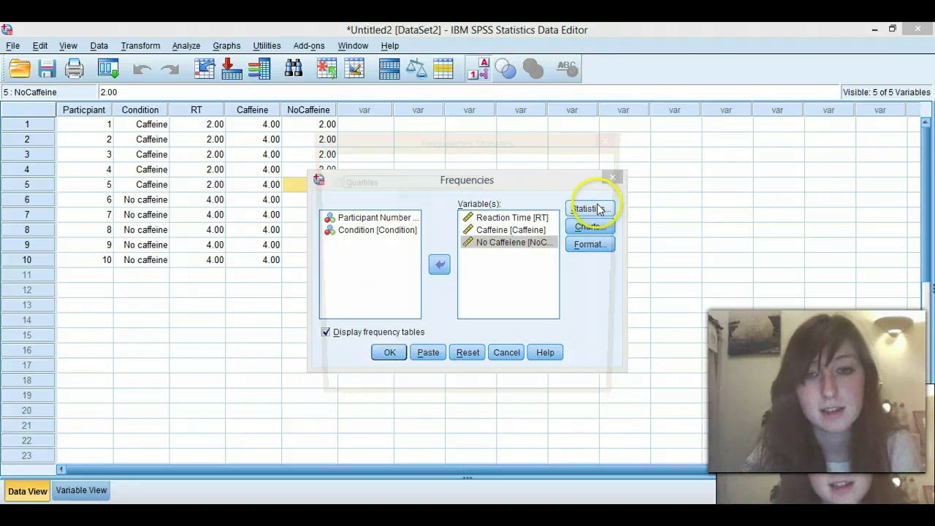
left_click(520, 181)
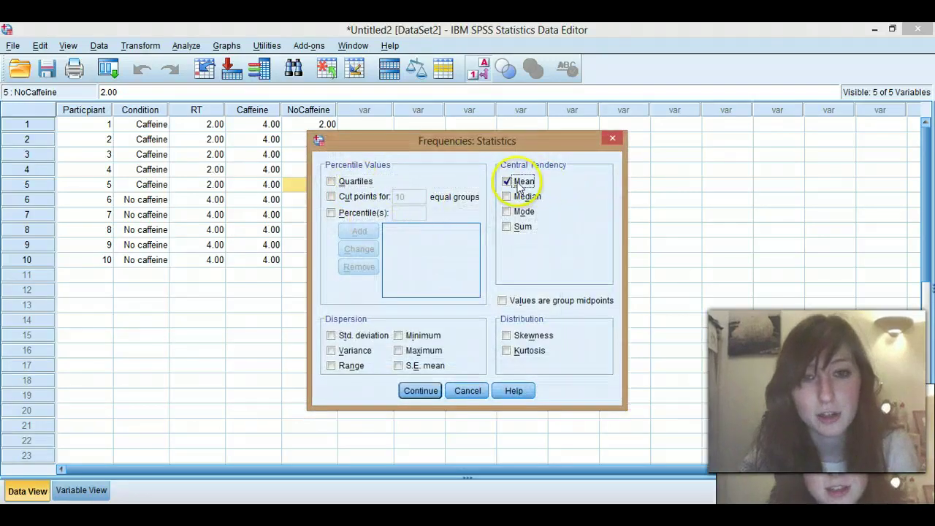
left_click(521, 197)
left_click(523, 211)
left_click(421, 391)
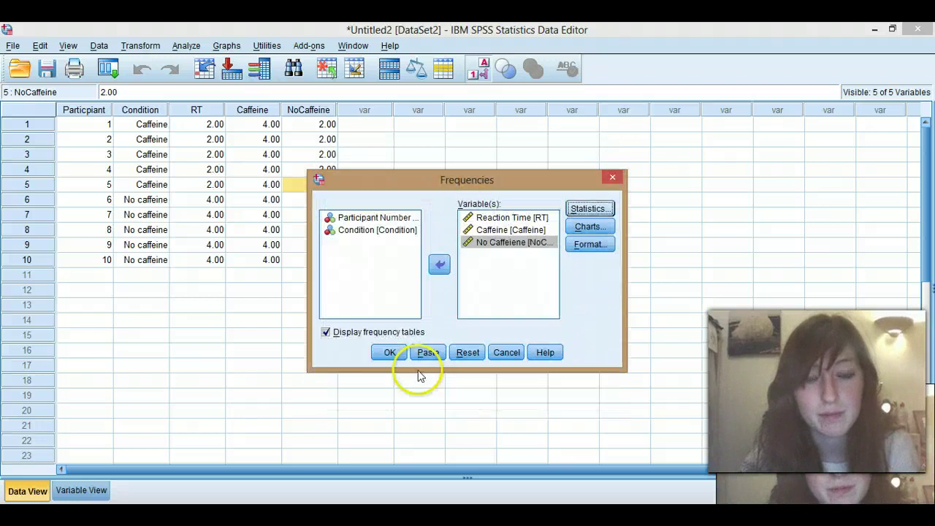
left_click(574, 208)
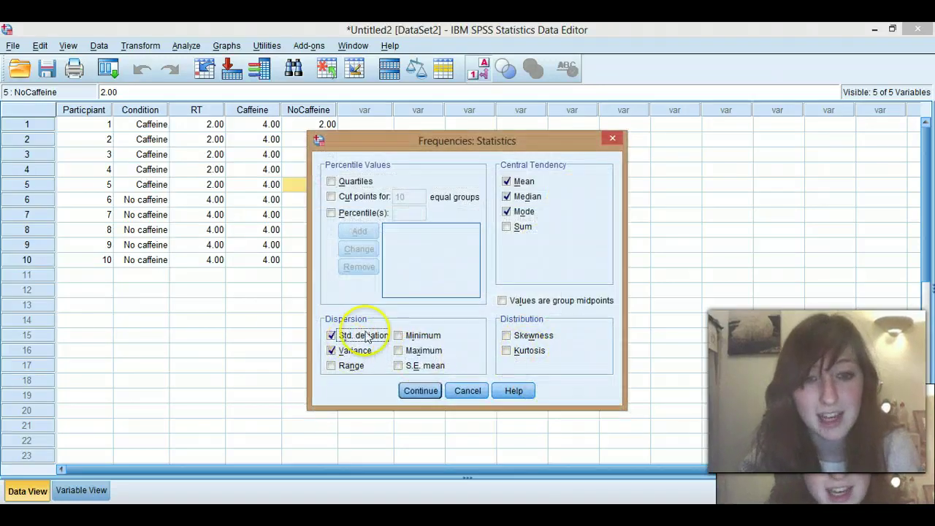
left_click(421, 390)
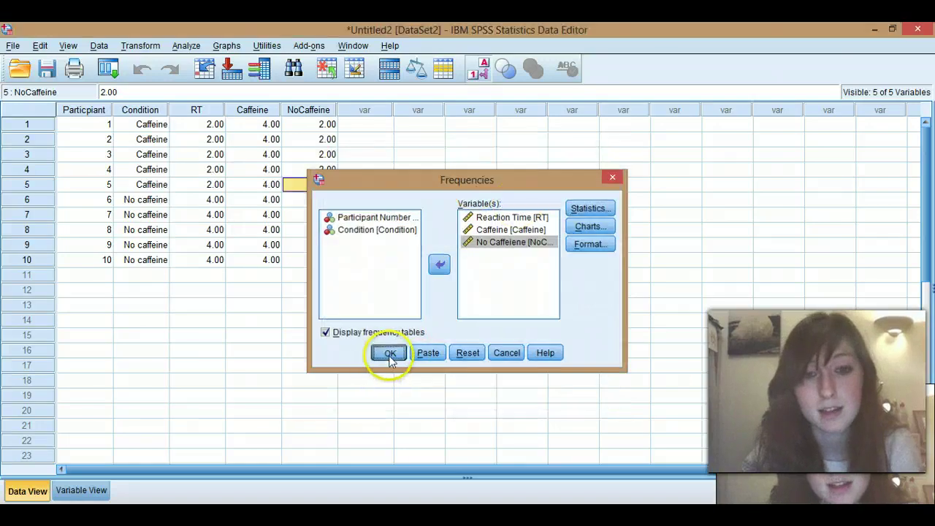
left_click(388, 353)
scroll(922, 241, "down", 3)
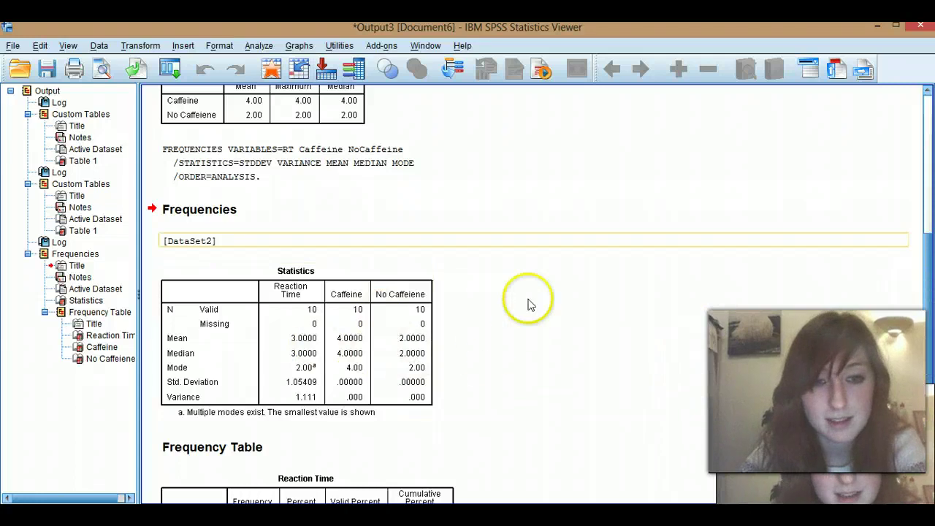
left_click(271, 369)
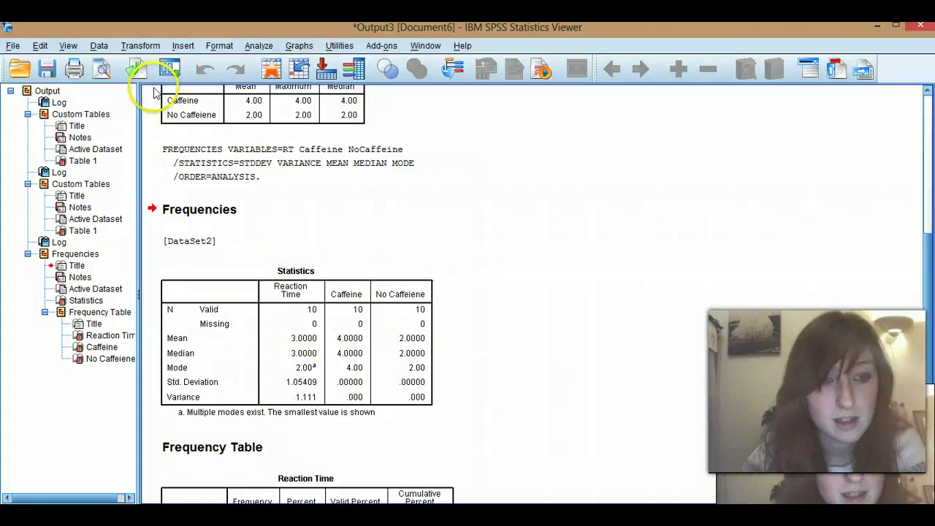
left_click(199, 513)
- Run Descriptives on Caffeine and No Caffeine with mean, standard deviation, minimum and maximum
left_click(190, 473)
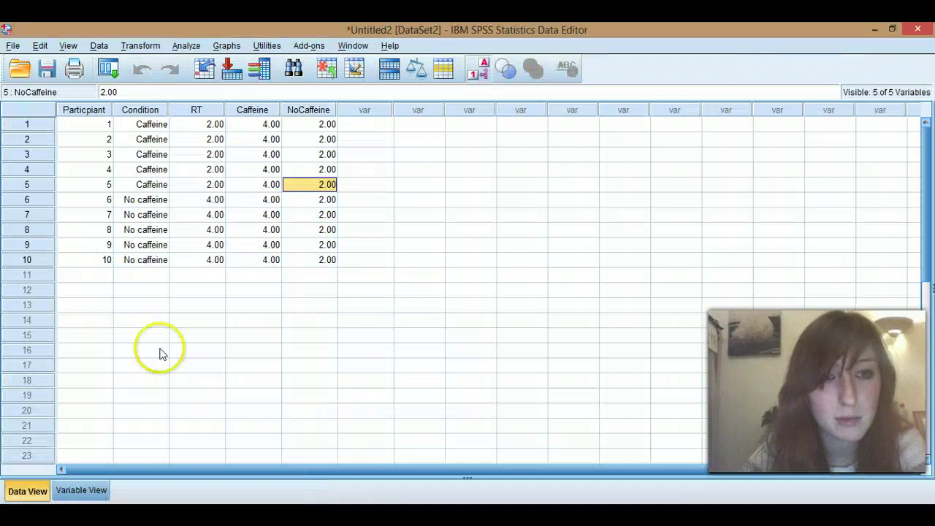
left_click(187, 46)
mouse_move(212, 83)
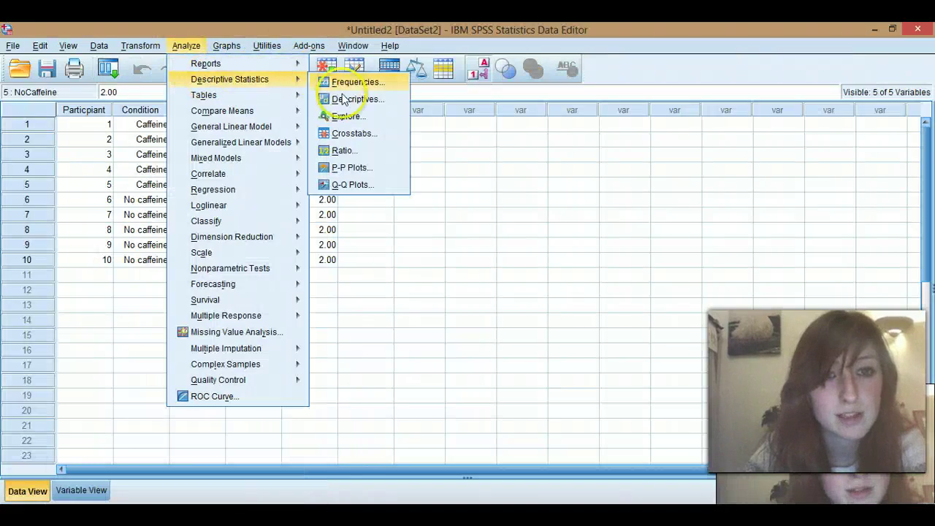
left_click(355, 100)
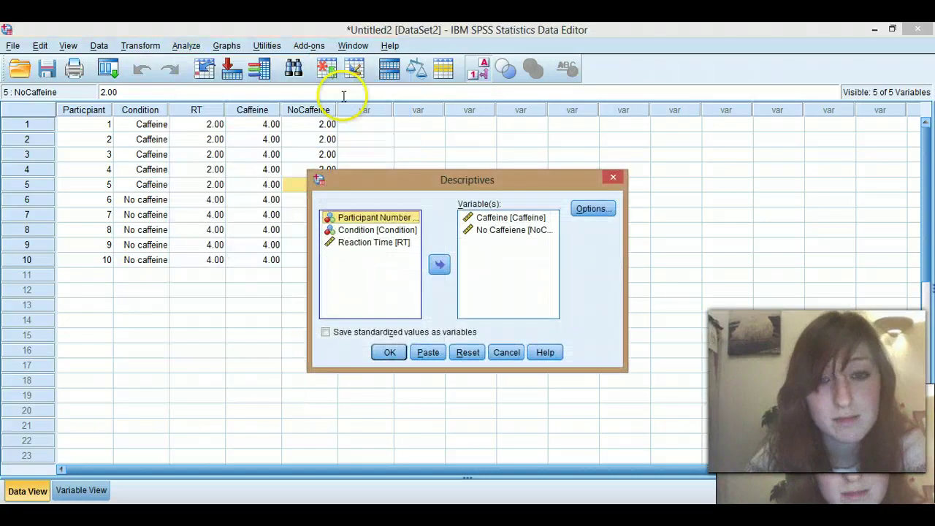
left_click(589, 212)
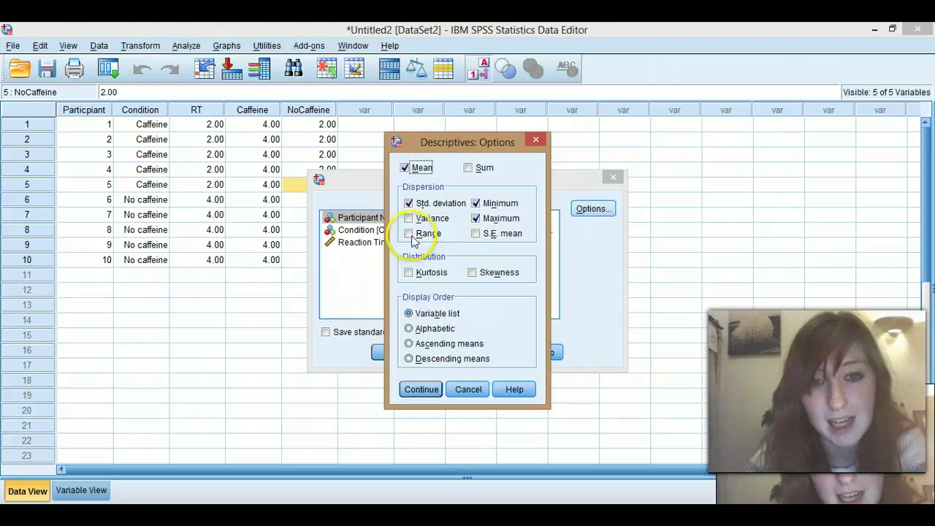
left_click(418, 392)
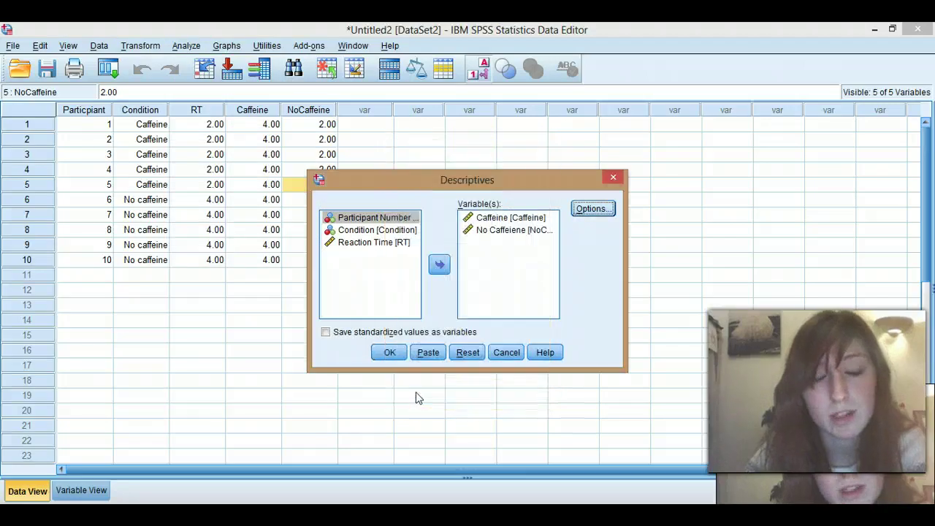
left_click(382, 352)
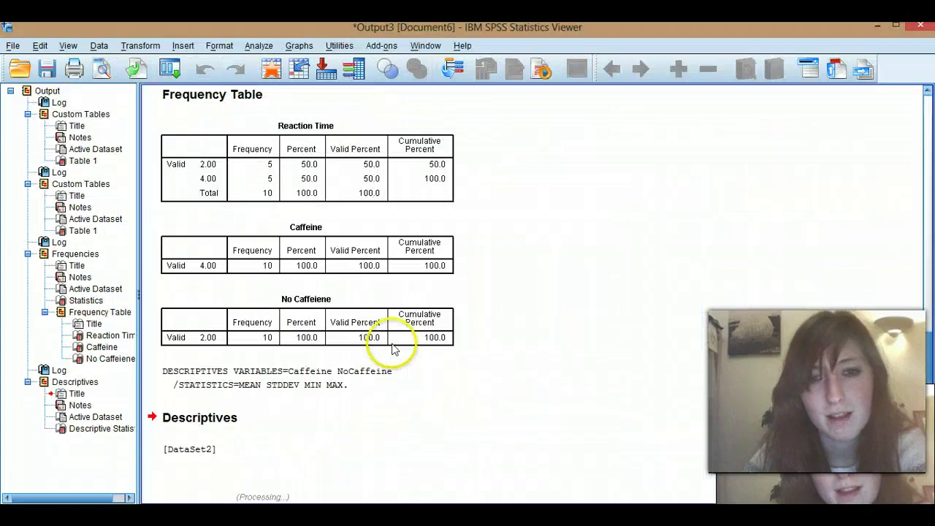
- Scroll through the Descriptive Statistics output: Caffeine mean 4.00, No Caffeine 2.00, SD .00
left_click_drag(929, 355, 929, 398)
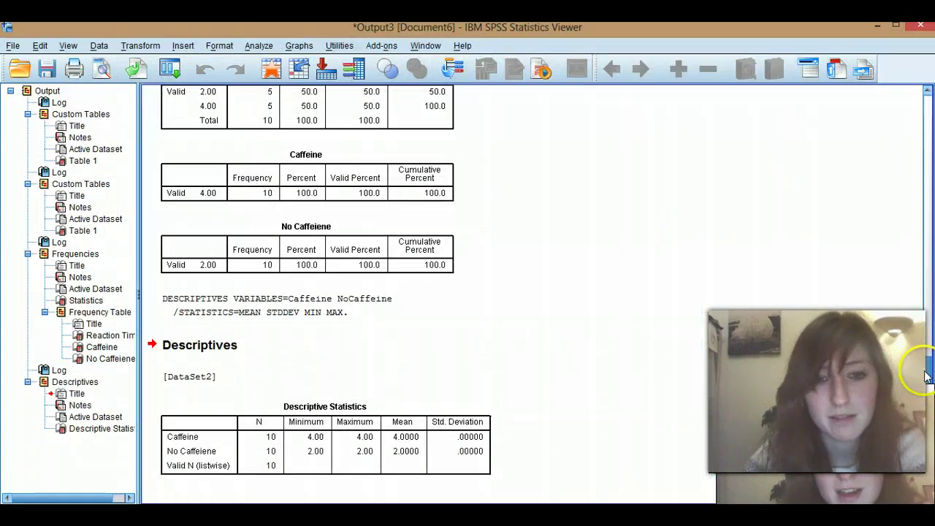
left_click_drag(929, 374, 927, 327)
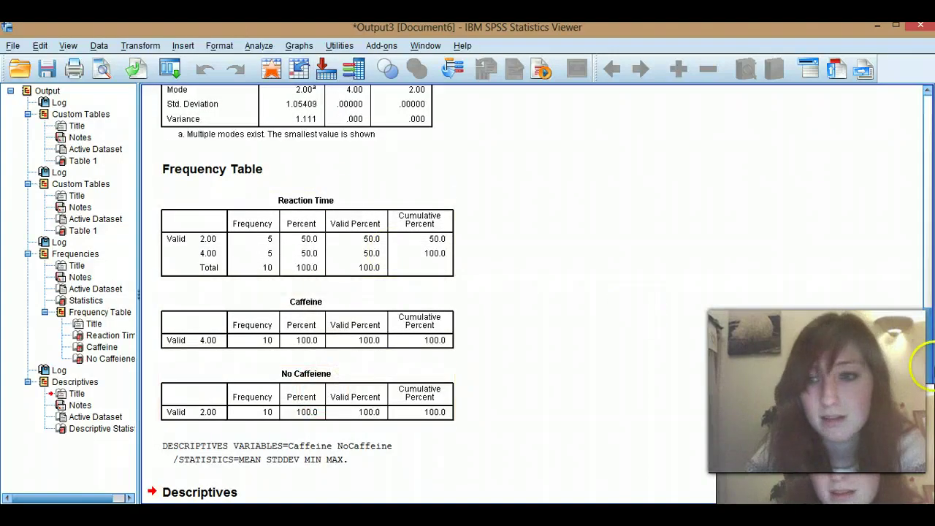
left_click_drag(929, 356, 927, 415)
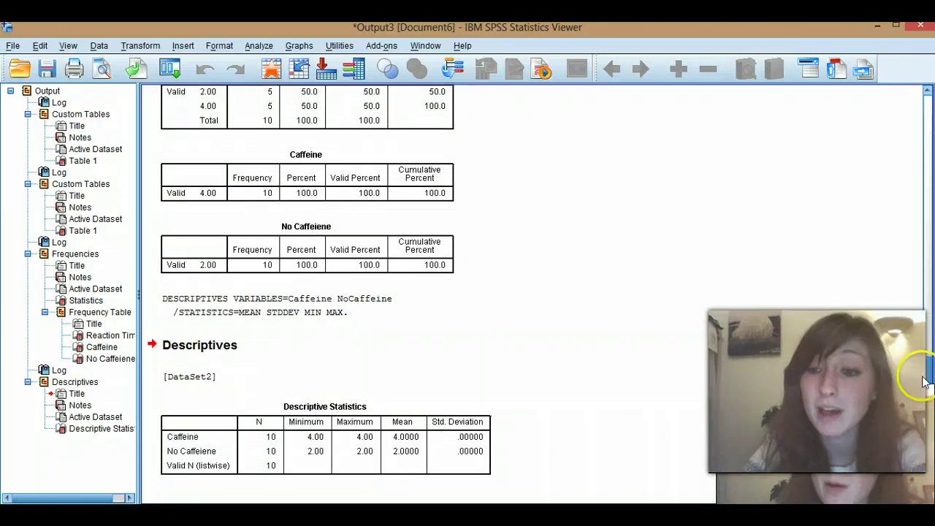
left_click_drag(927, 377, 930, 334)
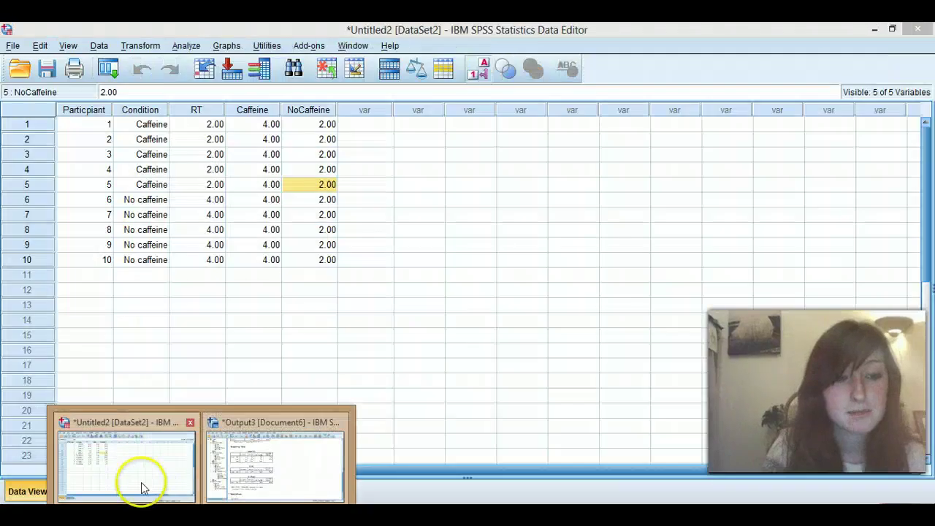
left_click(141, 484)
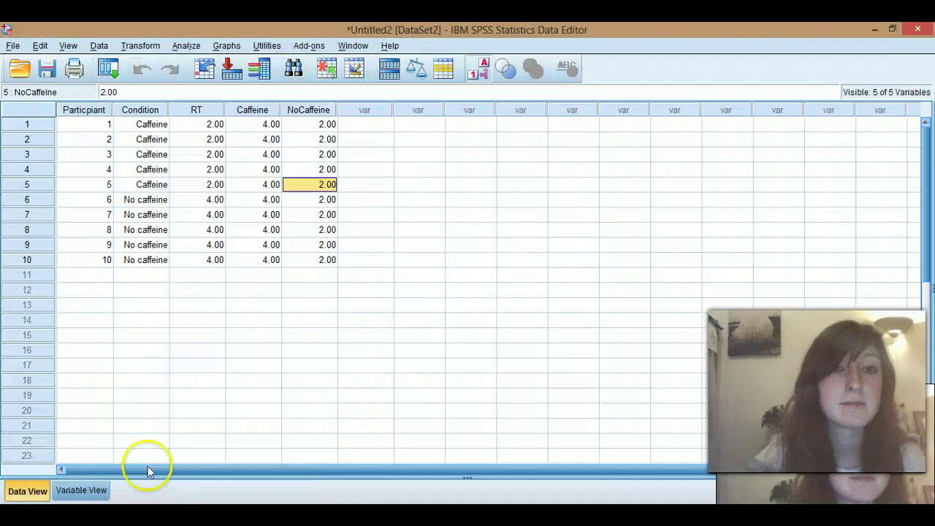
left_click(228, 47)
left_click(186, 46)
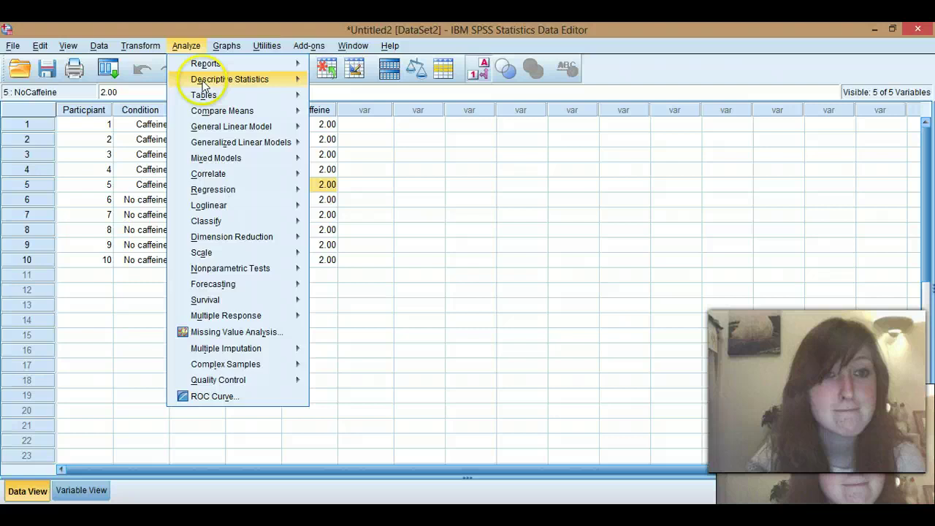
mouse_move(246, 117)
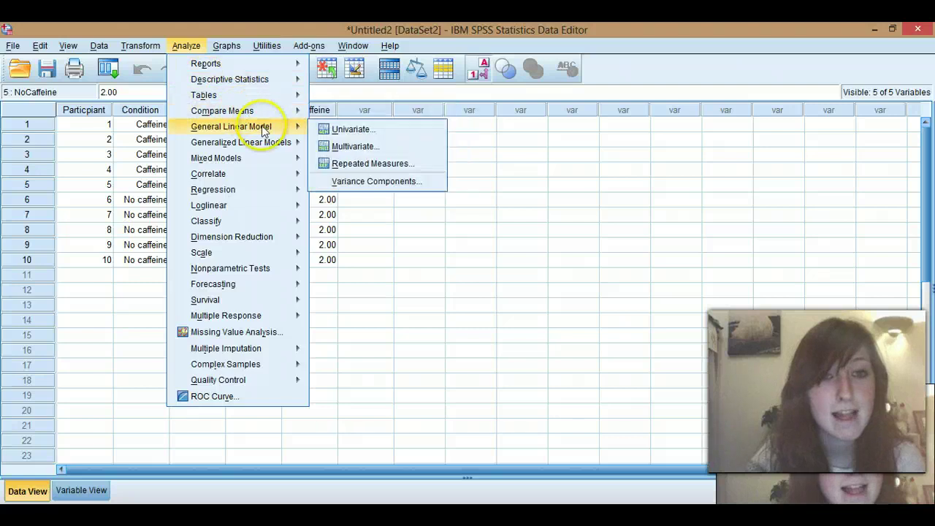
mouse_move(263, 79)
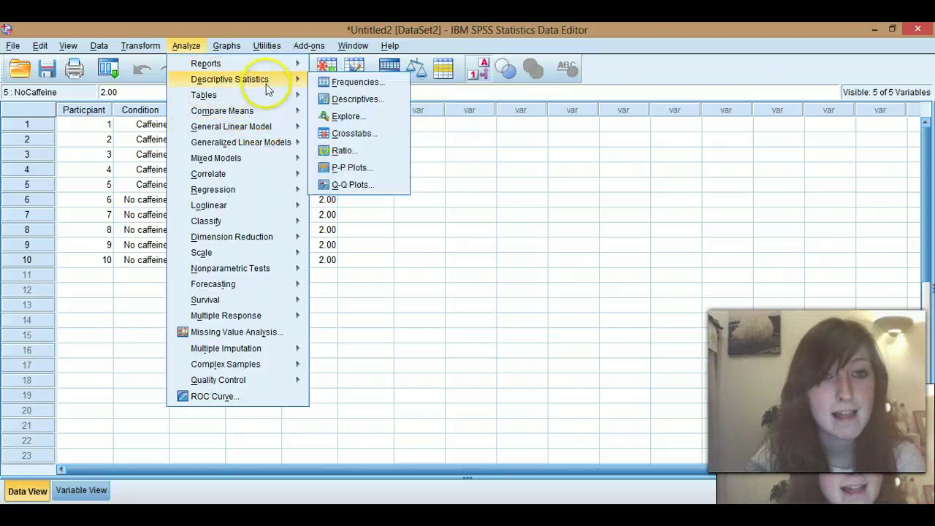
left_click(348, 134)
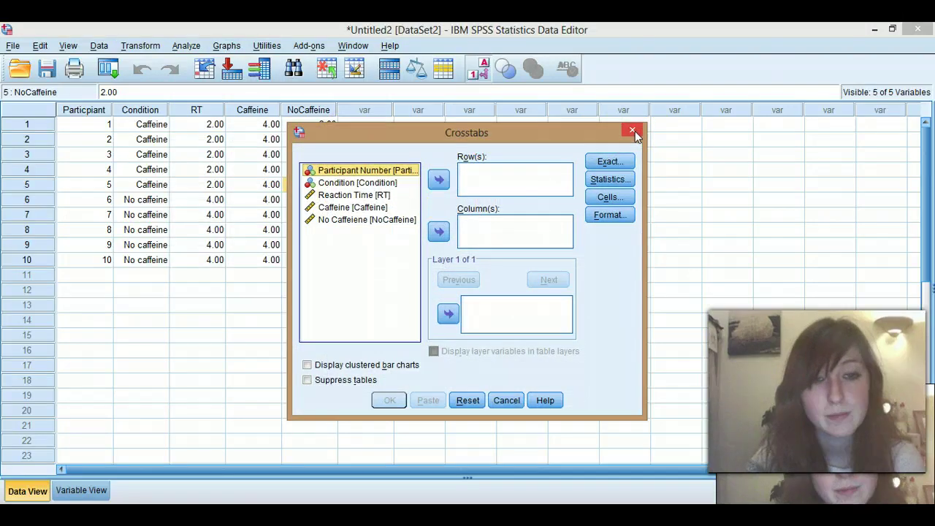
left_click(633, 131)
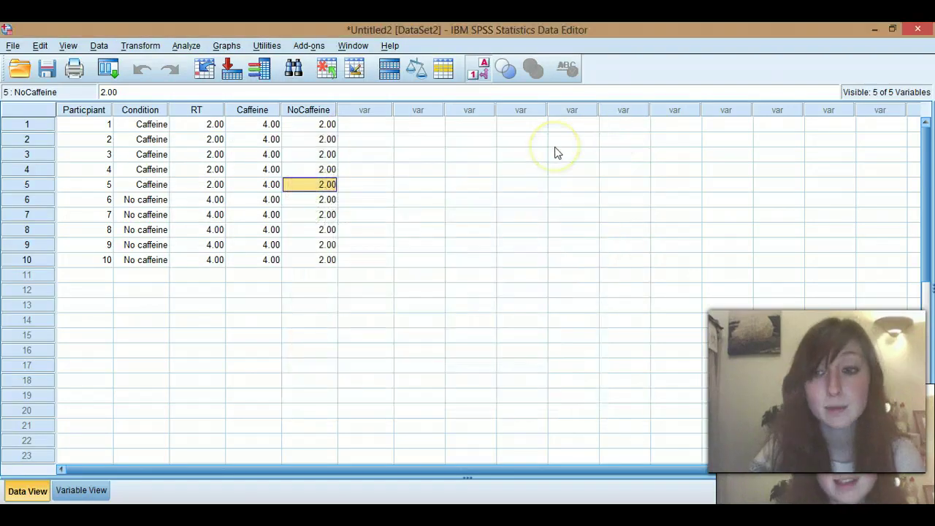